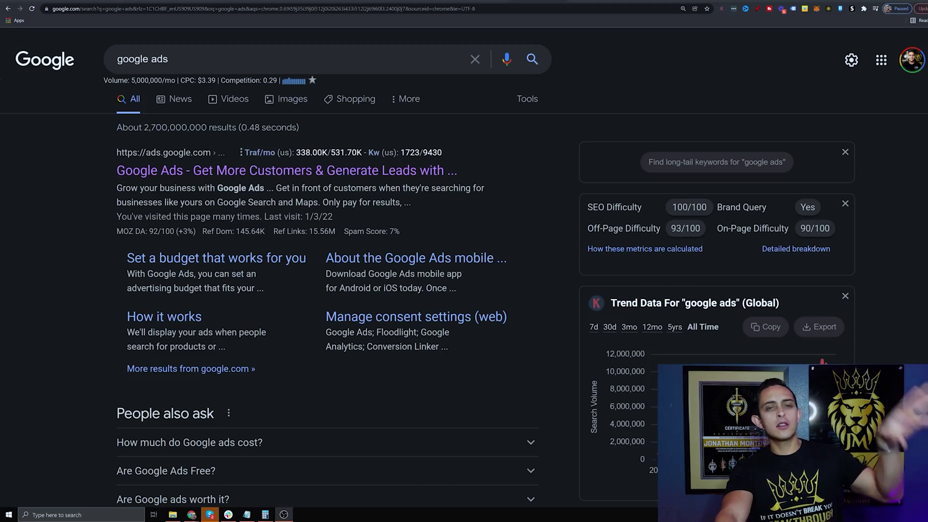
- Switch to the Google Ads account overview and start a new campaign
{"action": "key", "text": "alt+Tab"}
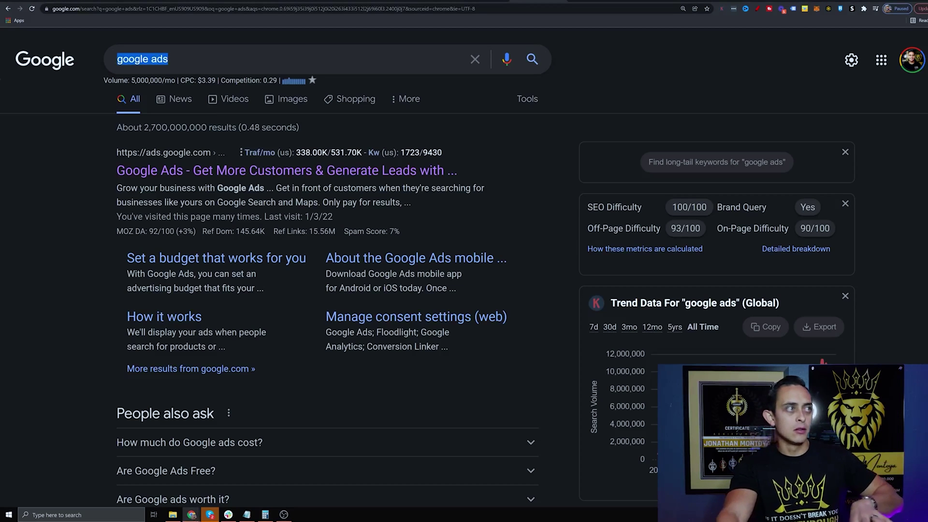
{"action": "left_click", "coordinate": [760, 10]}
{"action": "mouse_move", "coordinate": [487, 130]}
{"action": "left_mouse_down"}
{"action": "mouse_move", "coordinate": [140, 127]}
{"action": "mouse_move", "coordinate": [346, 237]}
{"action": "left_mouse_up"}
{"action": "left_click_drag", "start_coordinate": [478, 147], "coordinate": [430, 130]}
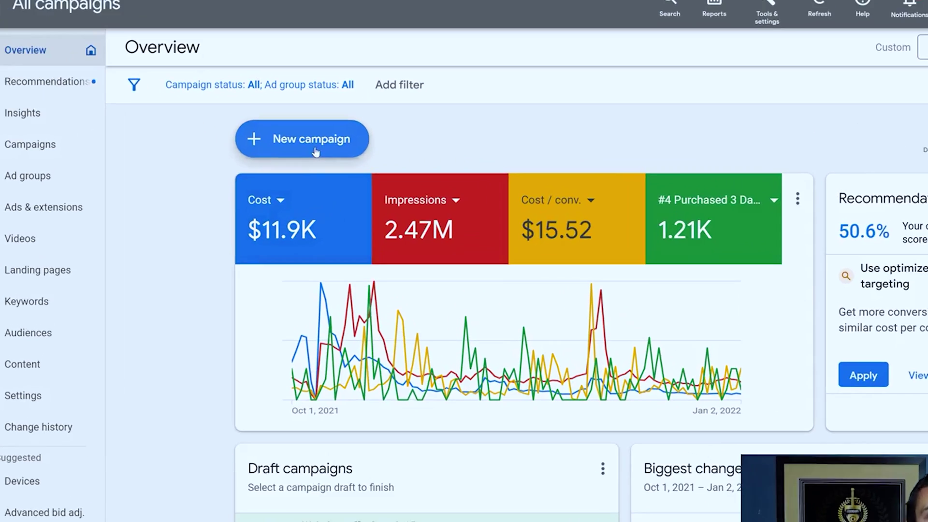
{"action": "left_click", "coordinate": [352, 144]}
{"action": "left_click", "coordinate": [307, 156]}
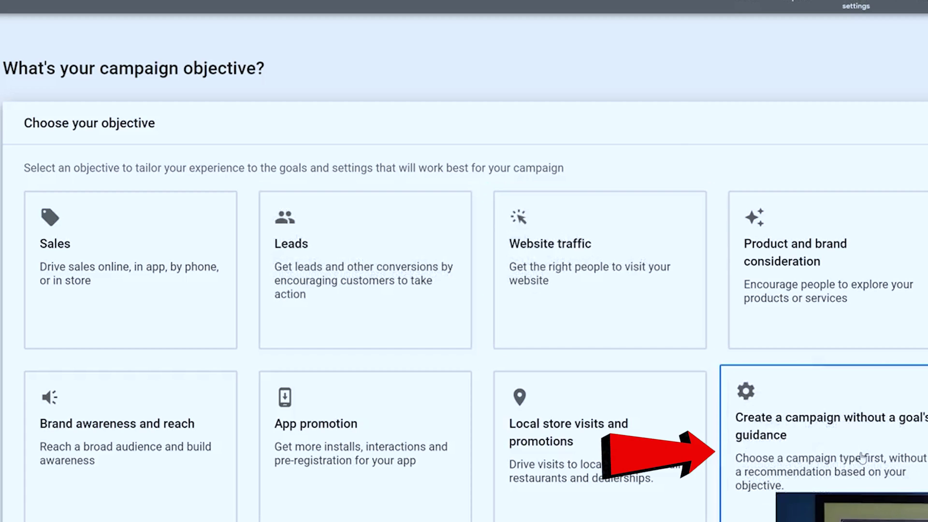
- Create the campaign without a goal's guidance and choose Video as the campaign type
{"action": "left_click", "coordinate": [849, 436]}
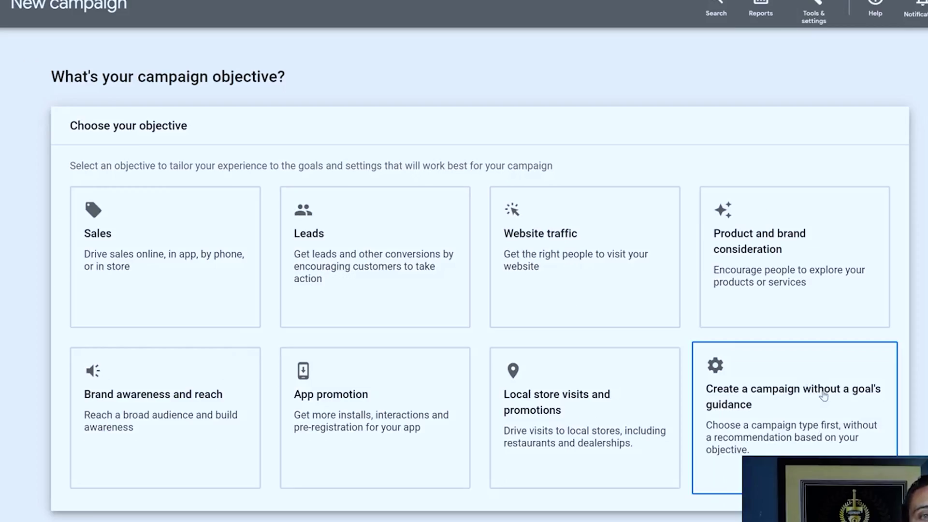
{"action": "scroll", "coordinate": [766, 211], "scroll_direction": "down", "scroll_amount": 7}
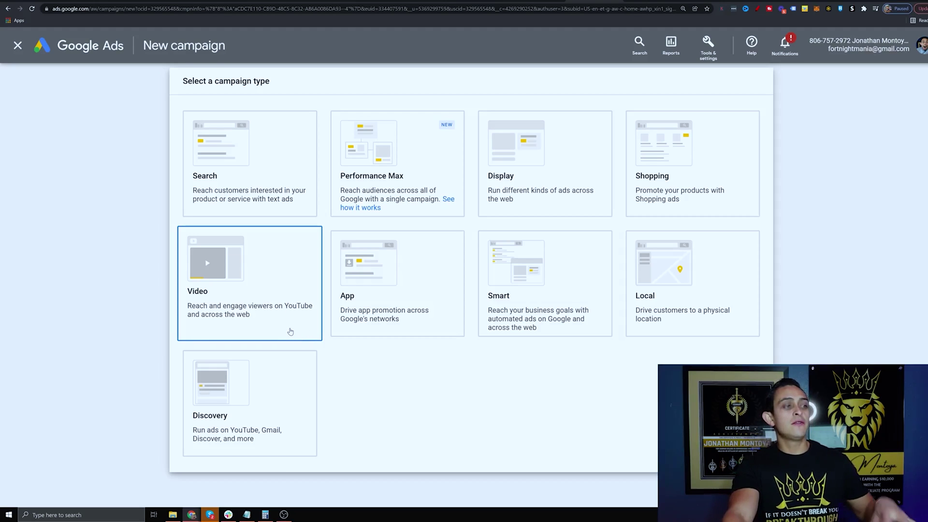
{"action": "left_click", "coordinate": [251, 287]}
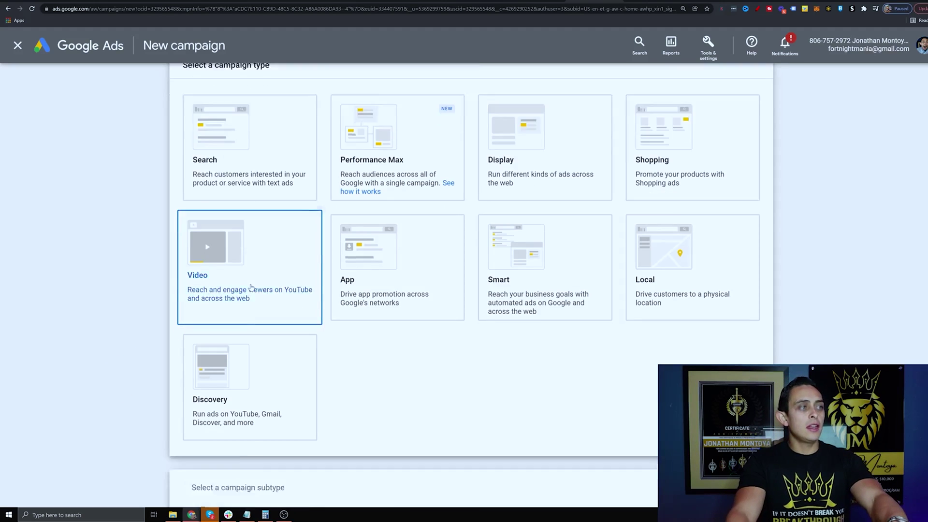
- Keep Custom video campaign as the campaign subtype and continue to the campaign settings
{"action": "scroll", "coordinate": [275, 275], "scroll_direction": "down", "scroll_amount": 8}
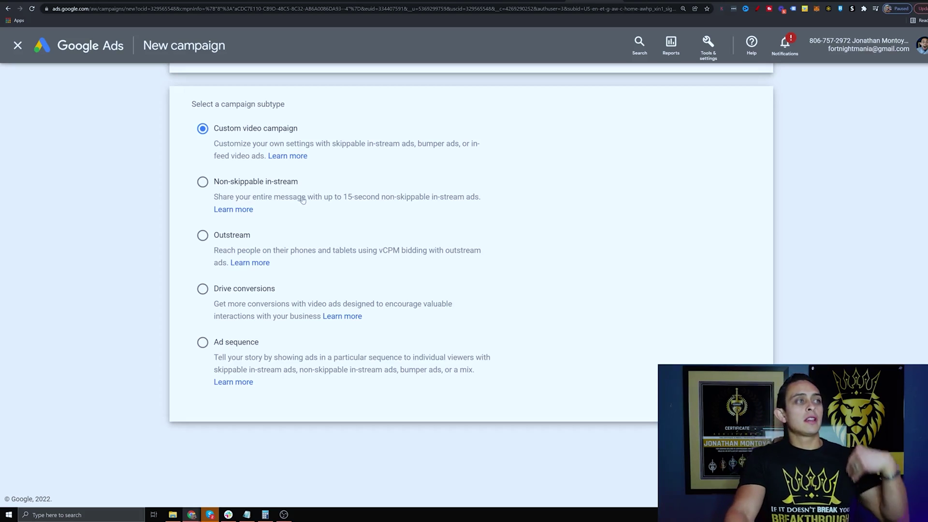
{"action": "scroll", "coordinate": [473, 208], "scroll_direction": "up", "scroll_amount": 2}
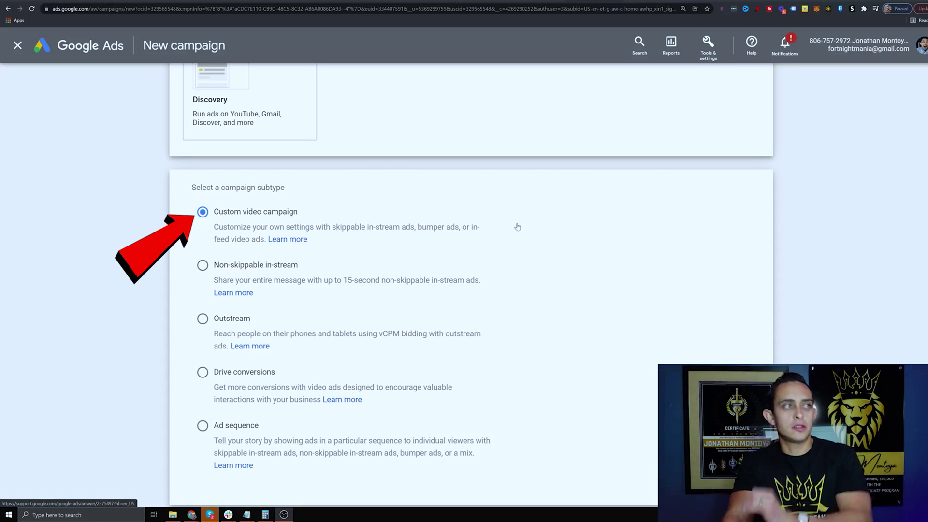
{"action": "scroll", "coordinate": [286, 241], "scroll_direction": "up", "scroll_amount": 6}
{"action": "scroll", "coordinate": [269, 207], "scroll_direction": "down", "scroll_amount": 8}
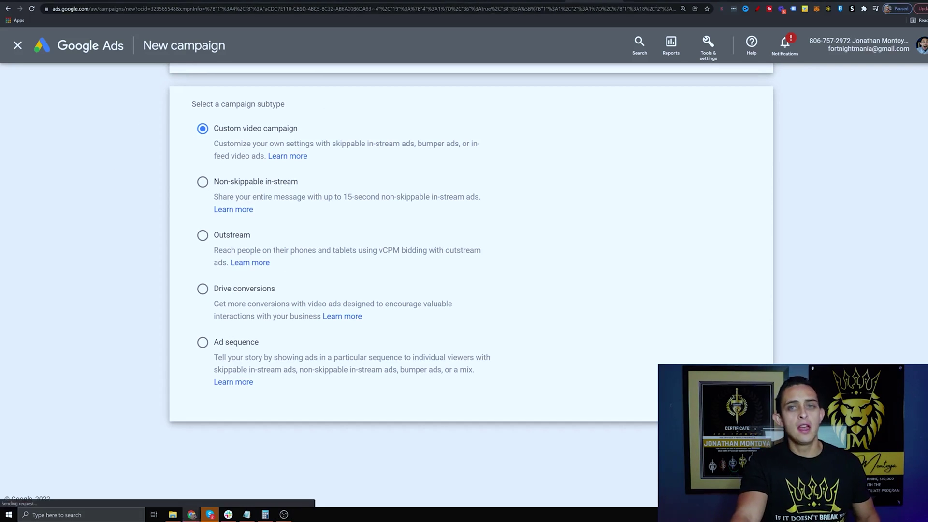
{"action": "left_click", "coordinate": [740, 448]}
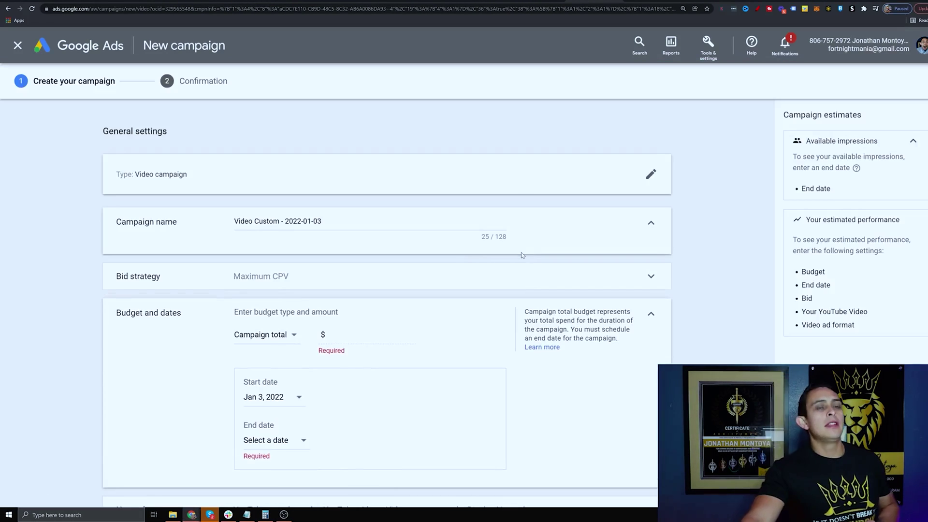
- Name the campaign YouTube Organic
{"action": "triple_click", "coordinate": [278, 221]}
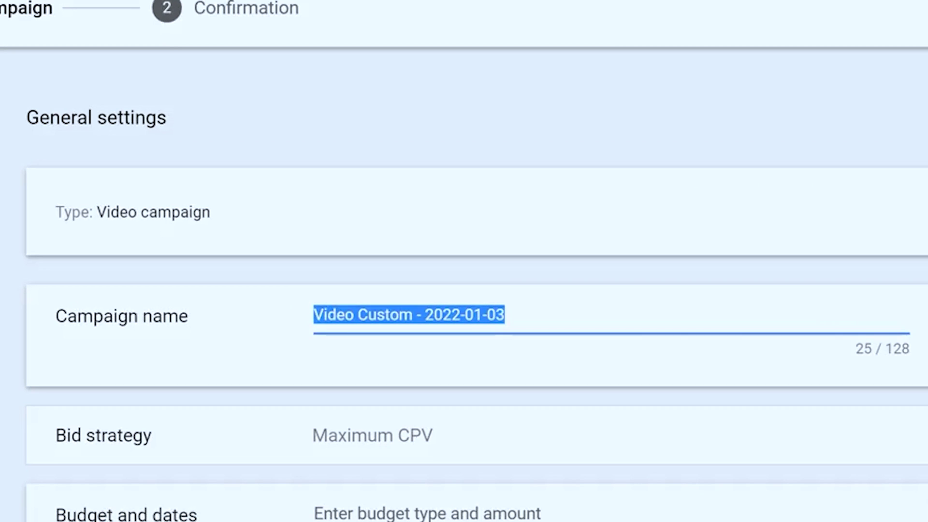
{"action": "type", "text": "YOuTube Ora"}
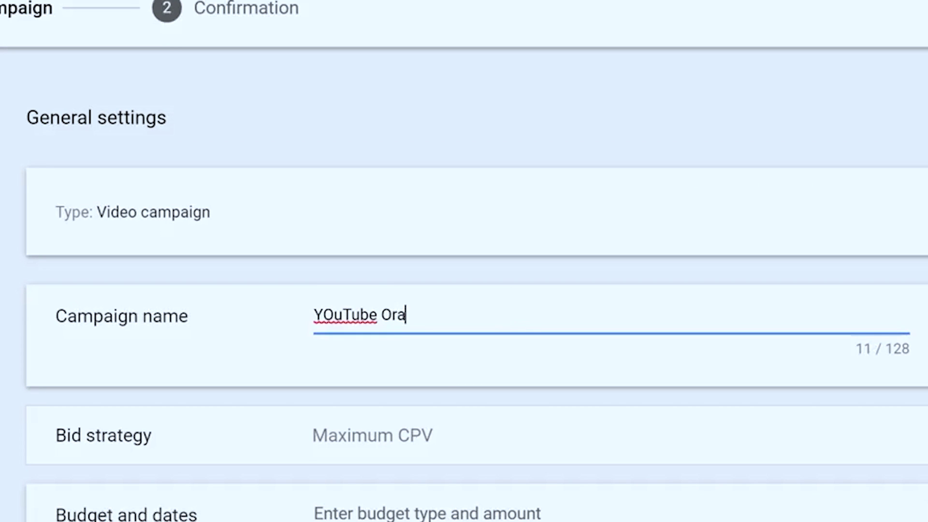
{"action": "key", "text": "BackSpace"}
{"action": "type", "text": "ganic"}
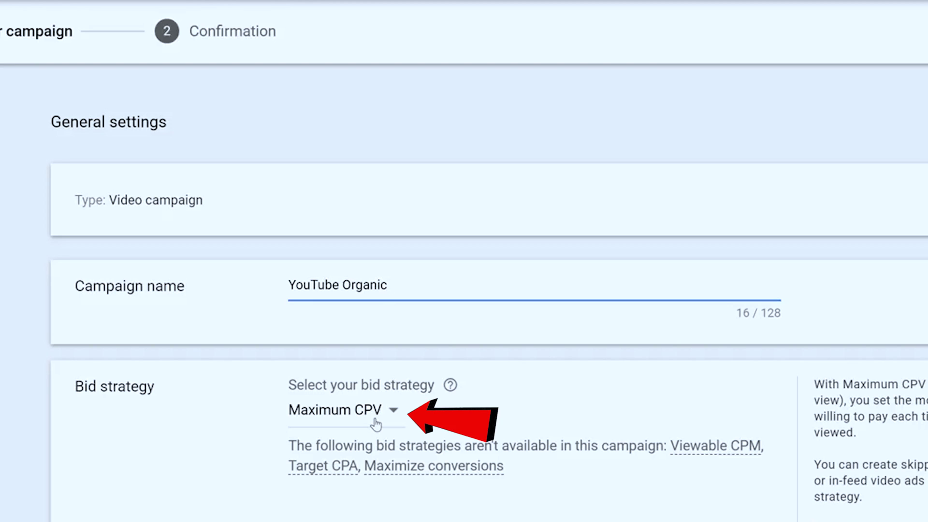
- Change the budget type to Daily and set the amount to $10.00
{"action": "scroll", "coordinate": [382, 411], "scroll_direction": "down", "scroll_amount": 5}
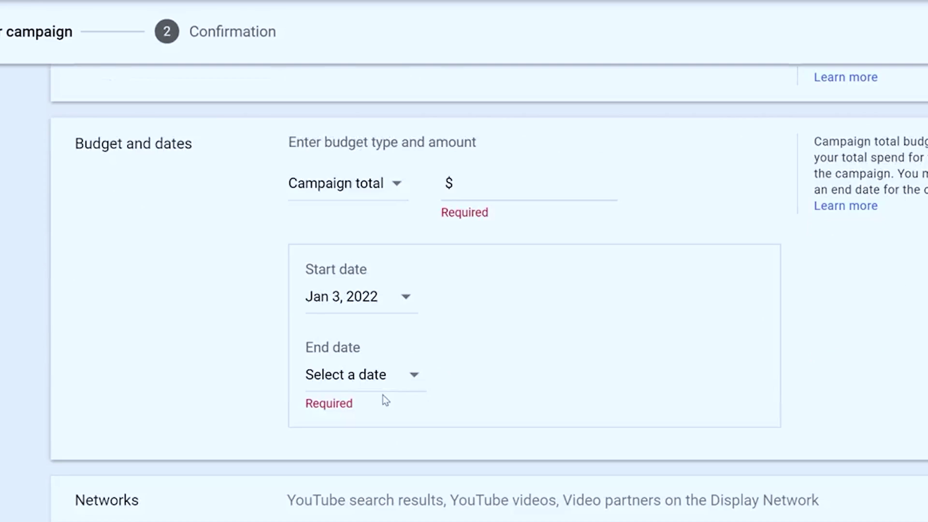
{"action": "scroll", "coordinate": [371, 424], "scroll_direction": "up", "scroll_amount": 3}
{"action": "left_click", "coordinate": [355, 348]}
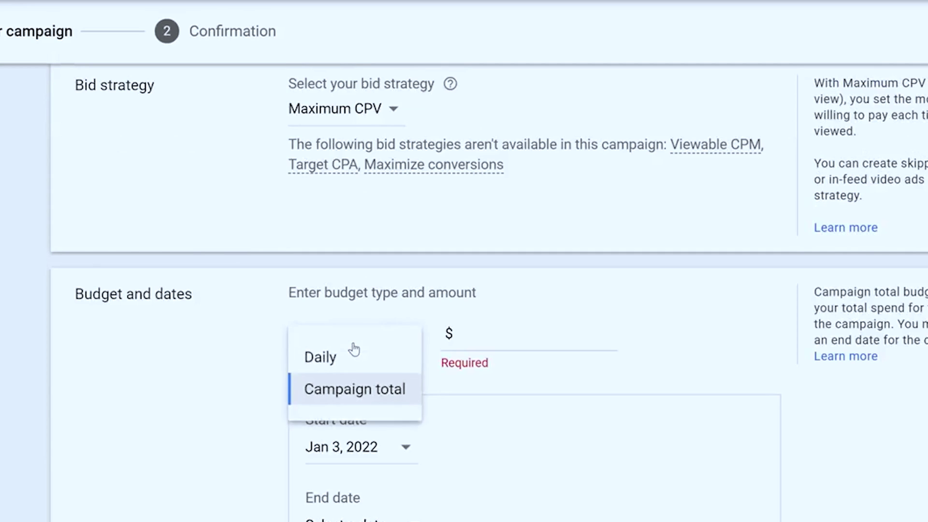
{"action": "left_click", "coordinate": [344, 370]}
{"action": "left_click", "coordinate": [503, 352]}
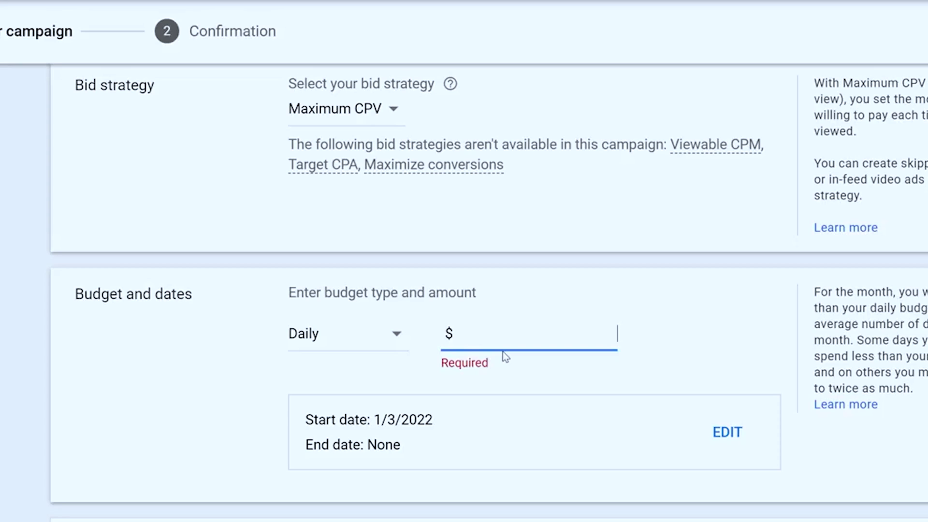
{"action": "type", "text": "10.00"}
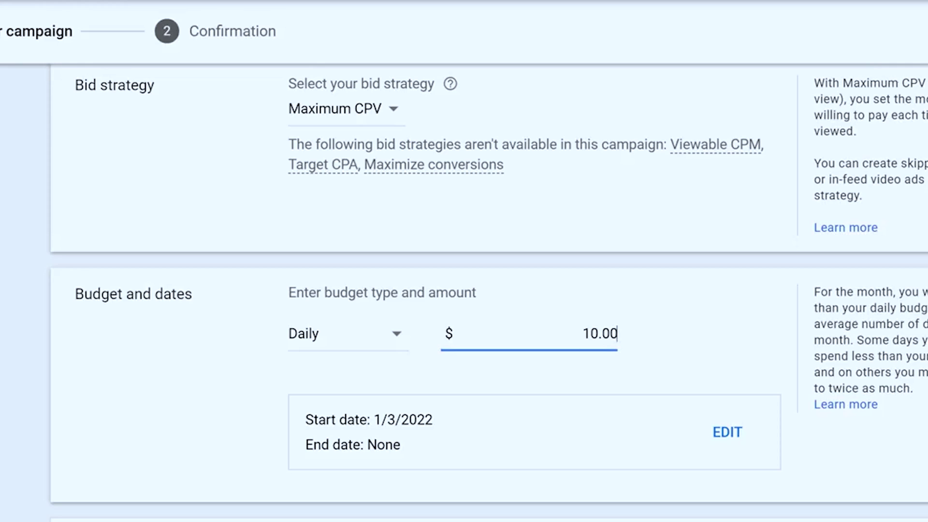
{"action": "scroll", "coordinate": [642, 292], "scroll_direction": "down", "scroll_amount": 3}
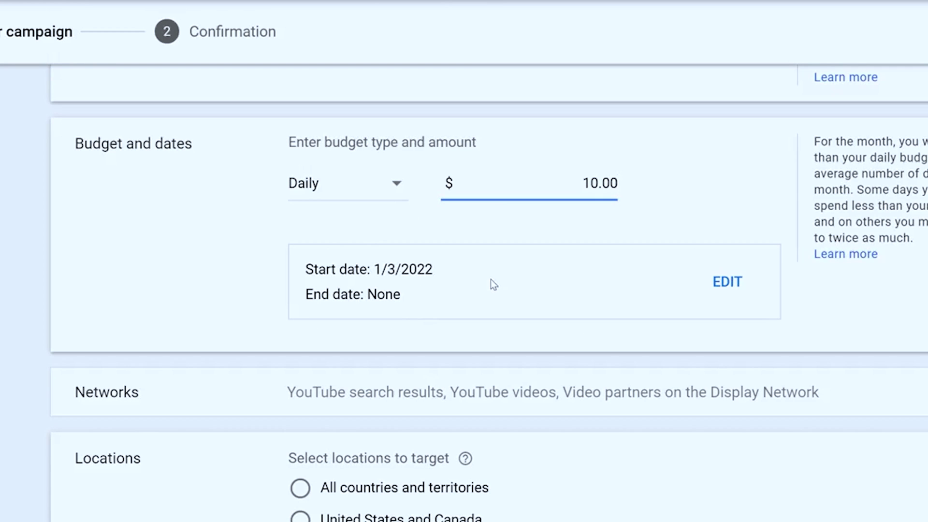
{"action": "key", "text": "ctrl+a"}
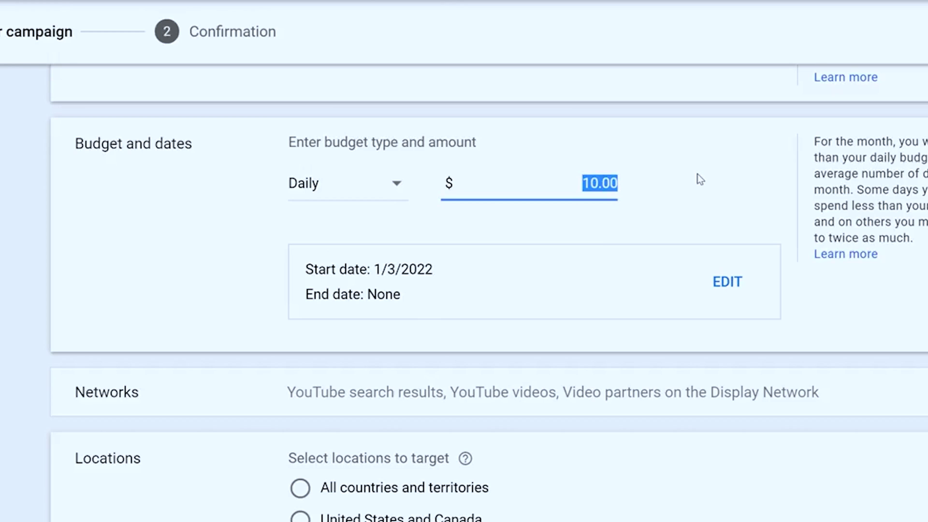
- Set the inventory type in the content exclusions to Expanded inventory
{"action": "scroll", "coordinate": [778, 384], "scroll_direction": "down", "scroll_amount": 6}
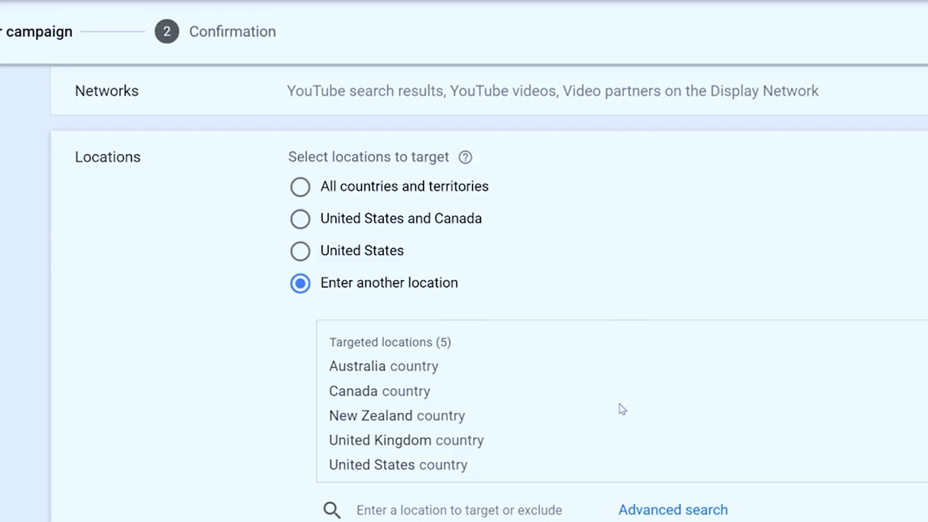
{"action": "scroll", "coordinate": [528, 430], "scroll_direction": "down", "scroll_amount": 1}
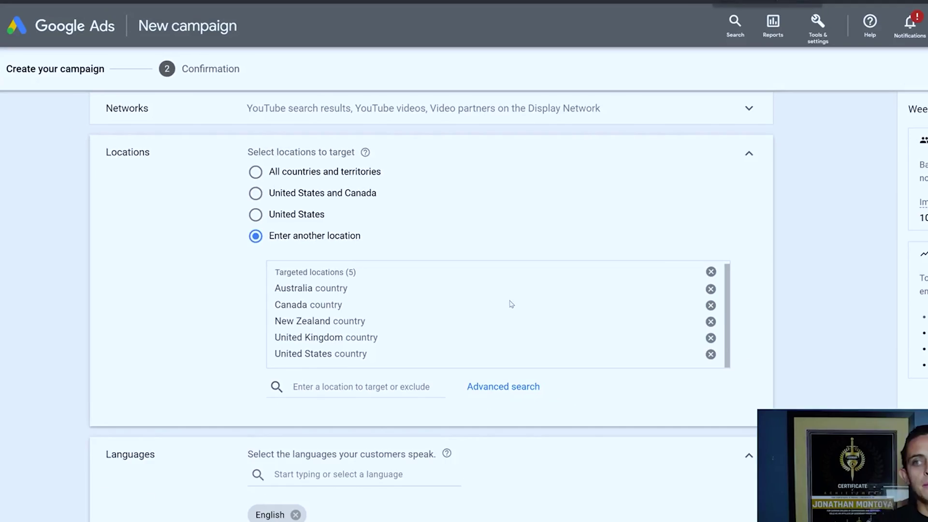
{"action": "scroll", "coordinate": [661, 376], "scroll_direction": "down", "scroll_amount": 5}
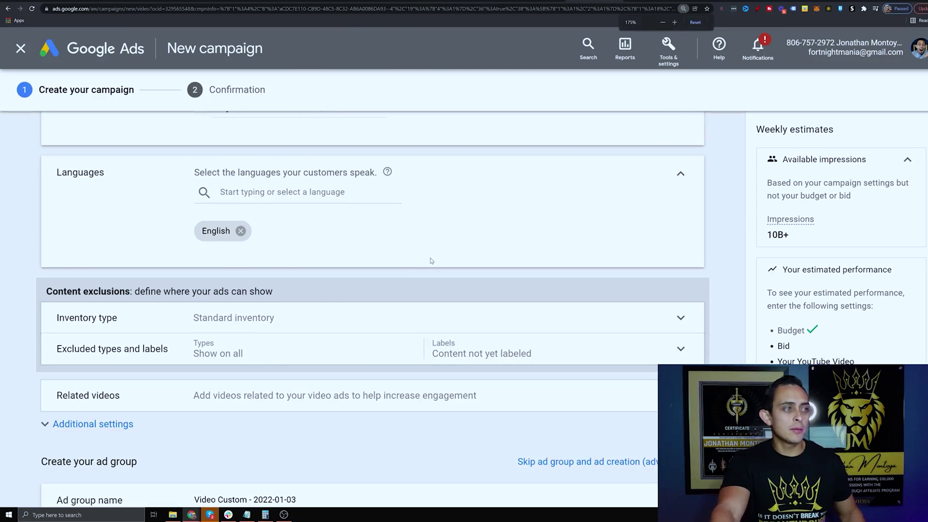
{"action": "scroll", "coordinate": [571, 326], "scroll_direction": "up", "scroll_amount": 4}
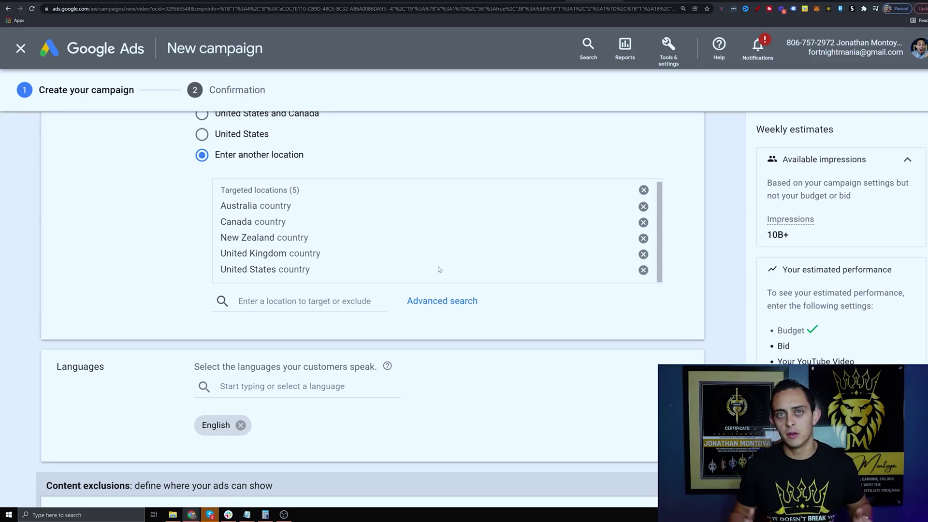
{"action": "scroll", "coordinate": [462, 193], "scroll_direction": "down", "scroll_amount": 4}
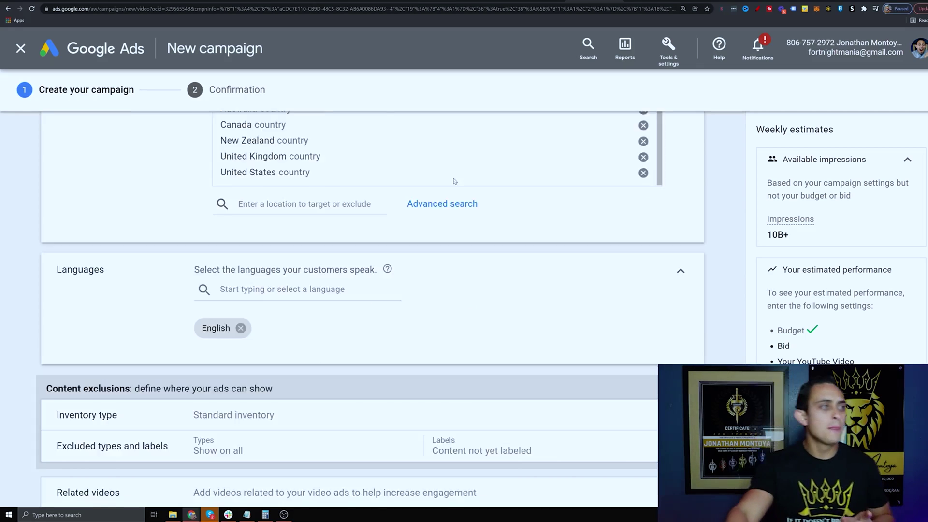
{"action": "scroll", "coordinate": [387, 217], "scroll_direction": "down", "scroll_amount": 4}
{"action": "scroll", "coordinate": [387, 217], "scroll_direction": "up", "scroll_amount": 2}
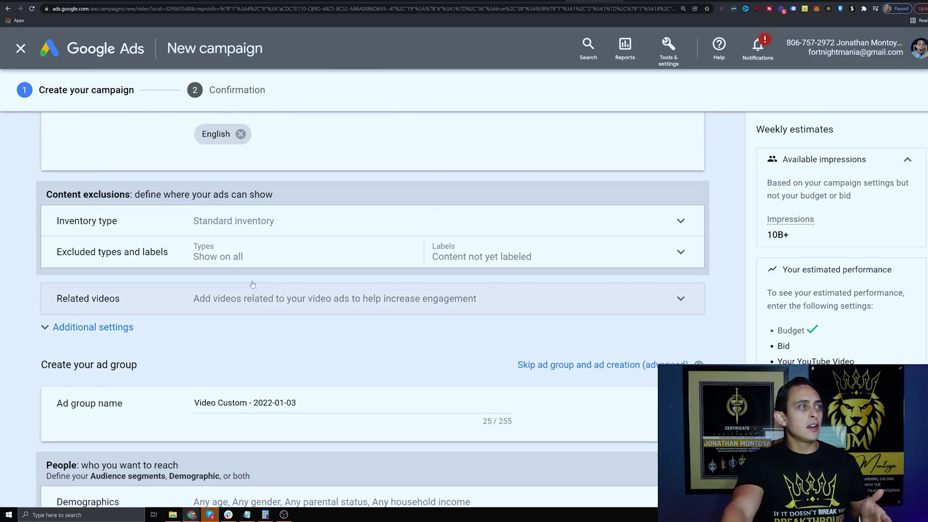
{"action": "left_click", "coordinate": [386, 220]}
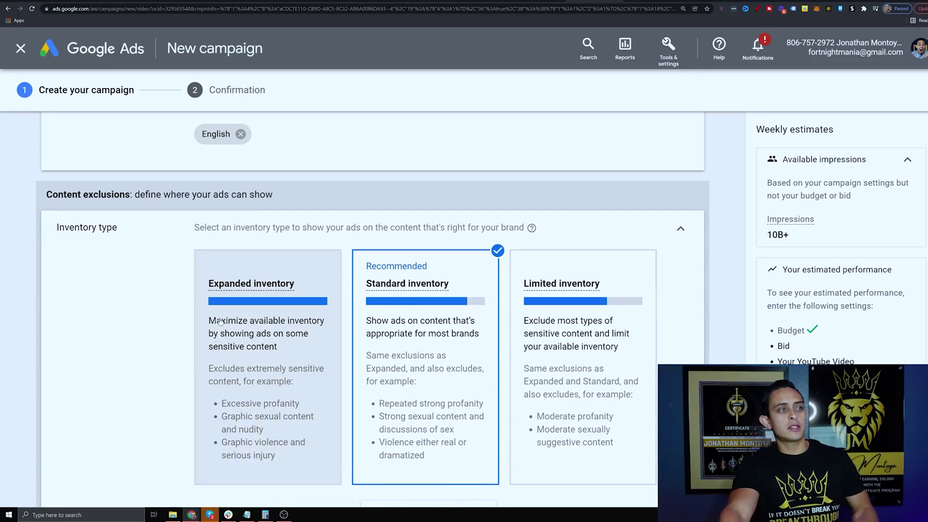
{"action": "left_click", "coordinate": [312, 383]}
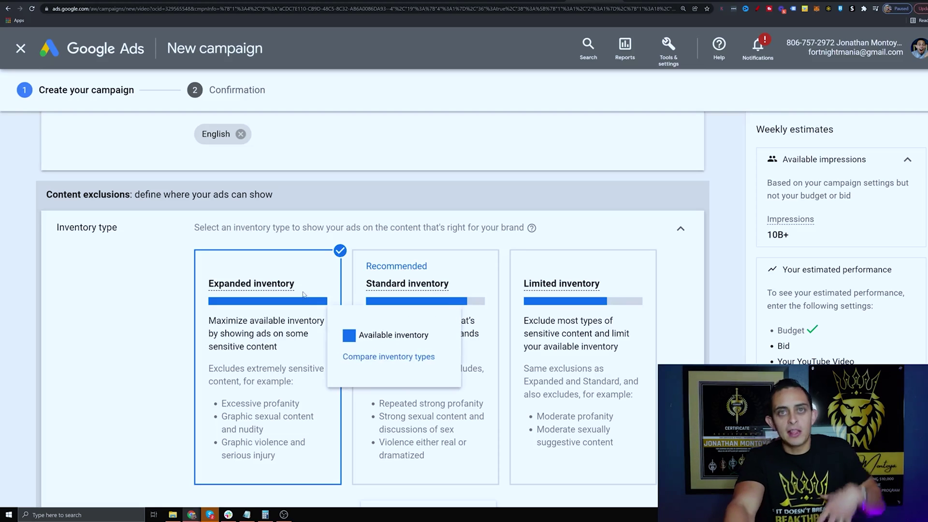
{"action": "scroll", "coordinate": [493, 281], "scroll_direction": "down", "scroll_amount": 2}
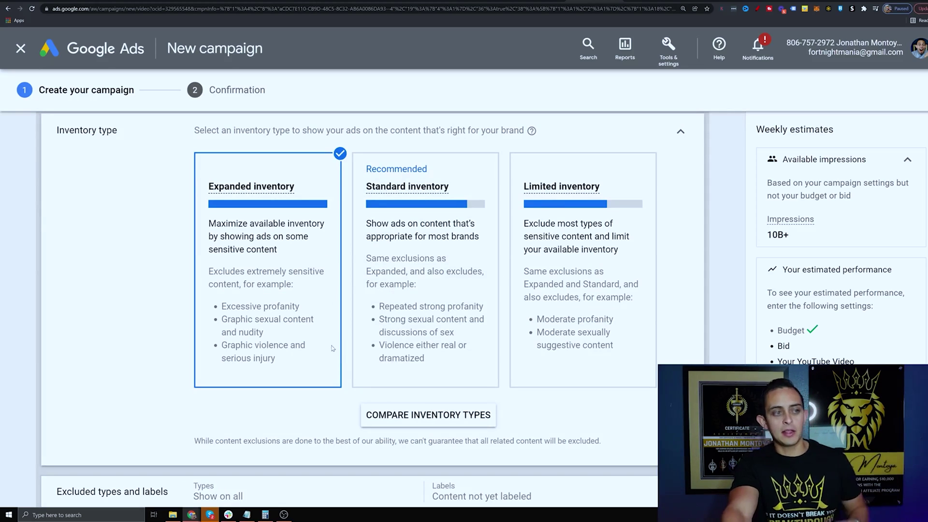
{"action": "left_click", "coordinate": [681, 133]}
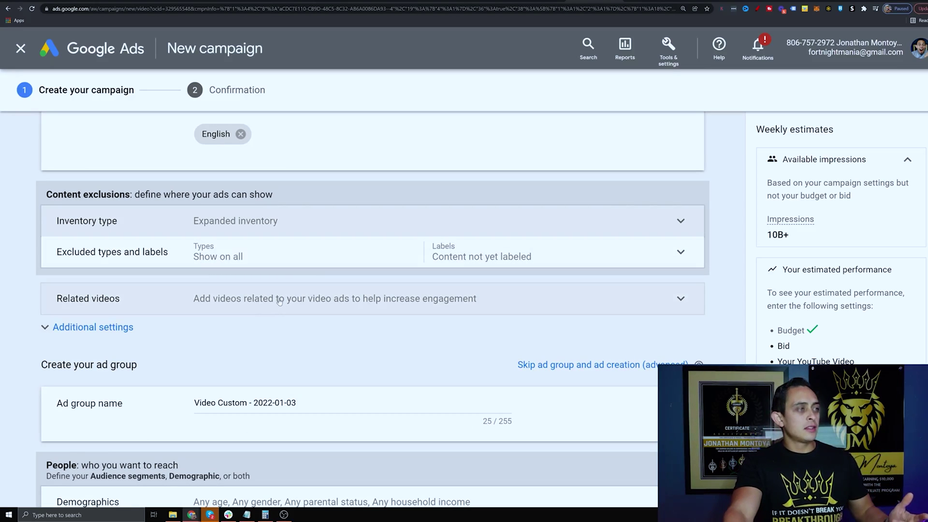
- Set specific device targeting in the additional settings and exclude TV screens
{"action": "left_click", "coordinate": [87, 327]}
{"action": "scroll", "coordinate": [338, 288], "scroll_direction": "up", "scroll_amount": 2}
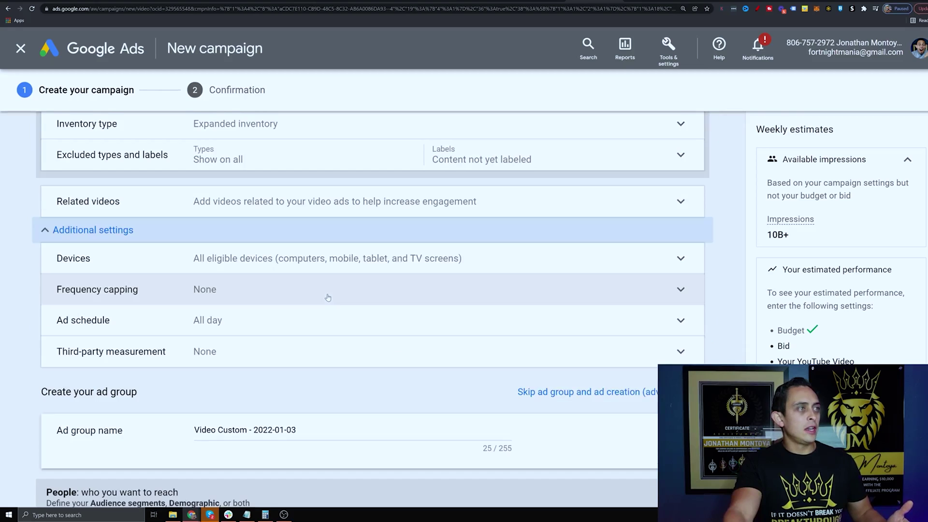
{"action": "left_click", "coordinate": [321, 264]}
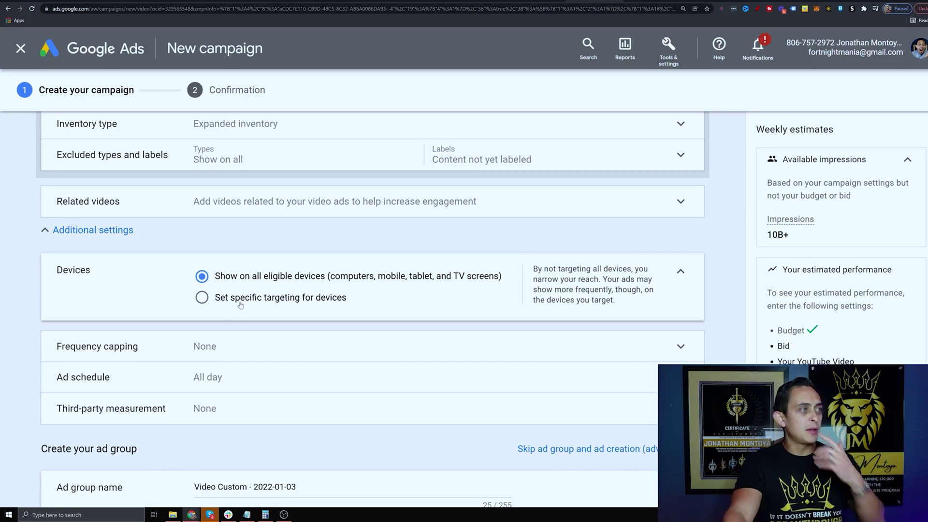
{"action": "left_click", "coordinate": [239, 303]}
{"action": "scroll", "coordinate": [344, 305], "scroll_direction": "down", "scroll_amount": 4}
{"action": "scroll", "coordinate": [303, 278], "scroll_direction": "up", "scroll_amount": 2}
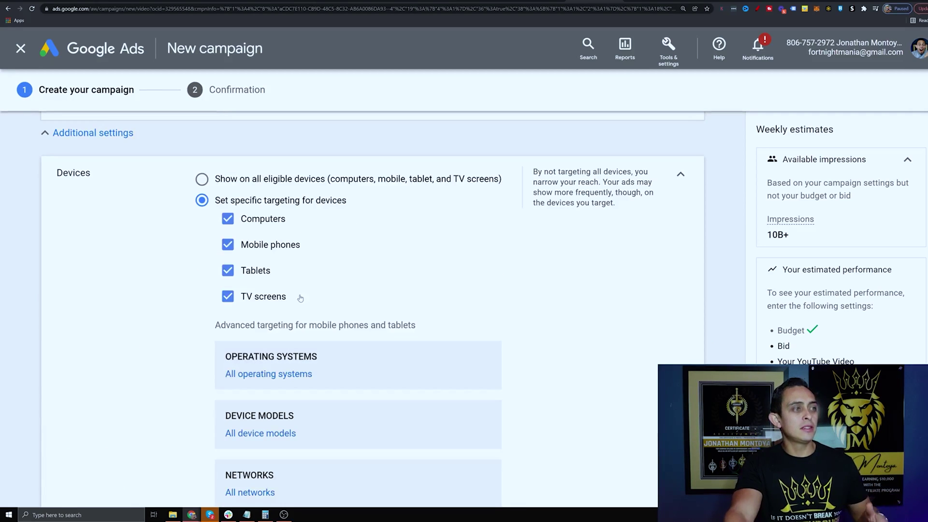
{"action": "left_click", "coordinate": [277, 303]}
- Cap the view frequency in the frequency capping settings at 5 views per day
{"action": "scroll", "coordinate": [338, 270], "scroll_direction": "down", "scroll_amount": 5}
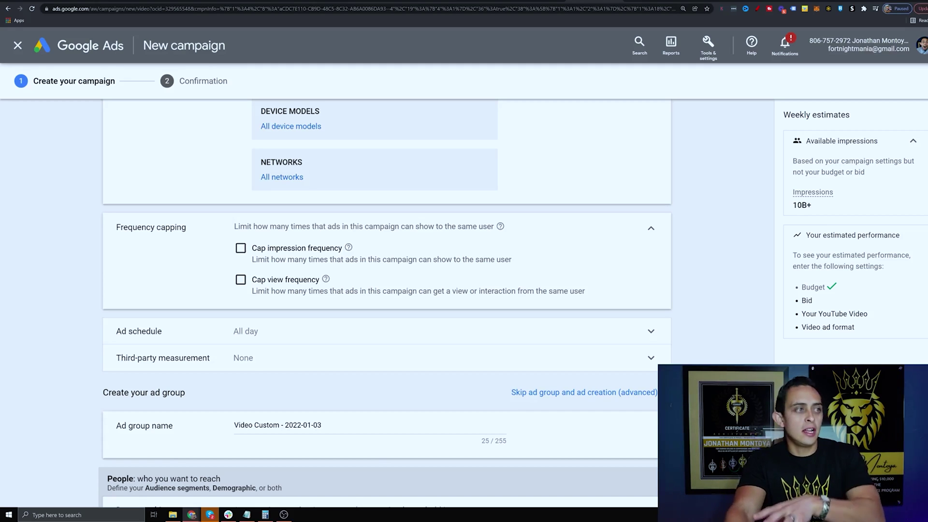
{"action": "left_click", "coordinate": [240, 280]}
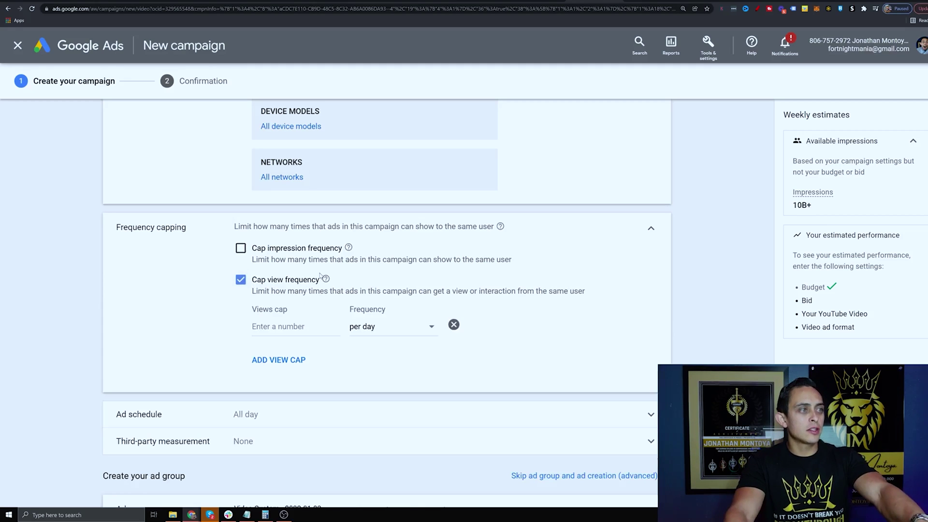
{"action": "left_click", "coordinate": [293, 331]}
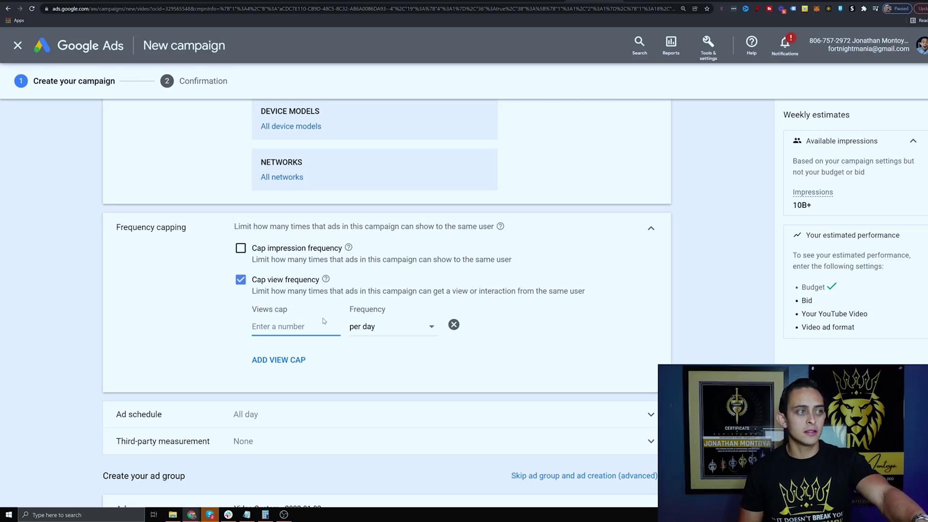
{"action": "type", "text": "5"}
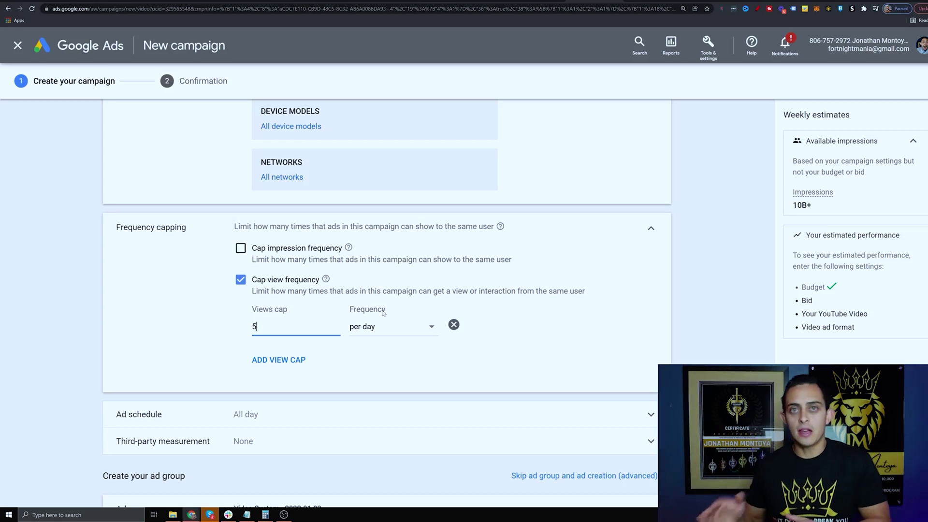
{"action": "left_click", "coordinate": [365, 330]}
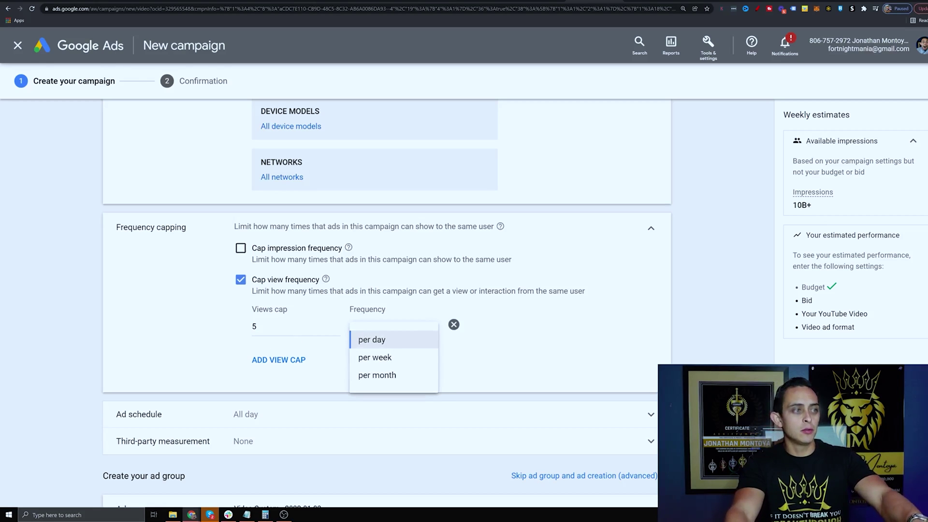
{"action": "left_click", "coordinate": [369, 336]}
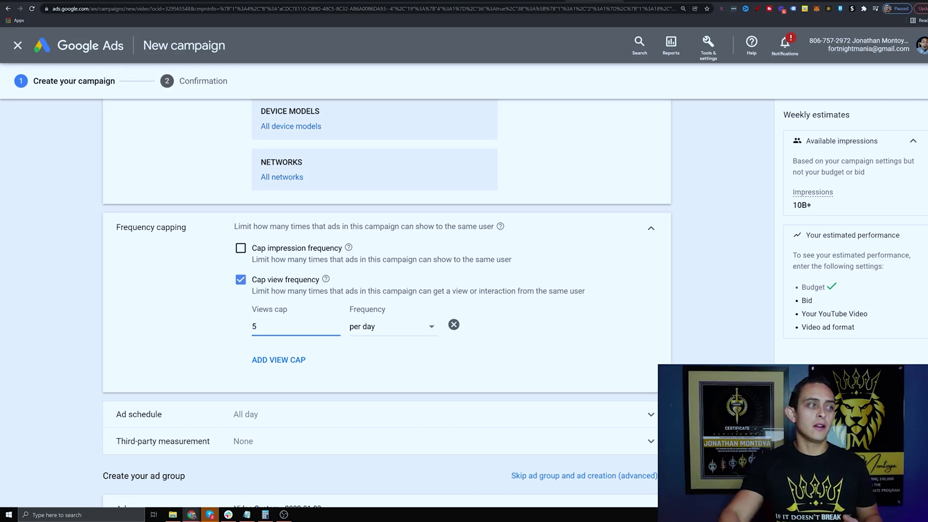
- Examine the ad group's demographic targeting options and the audience segments setting
{"action": "scroll", "coordinate": [352, 300], "scroll_direction": "down", "scroll_amount": 2}
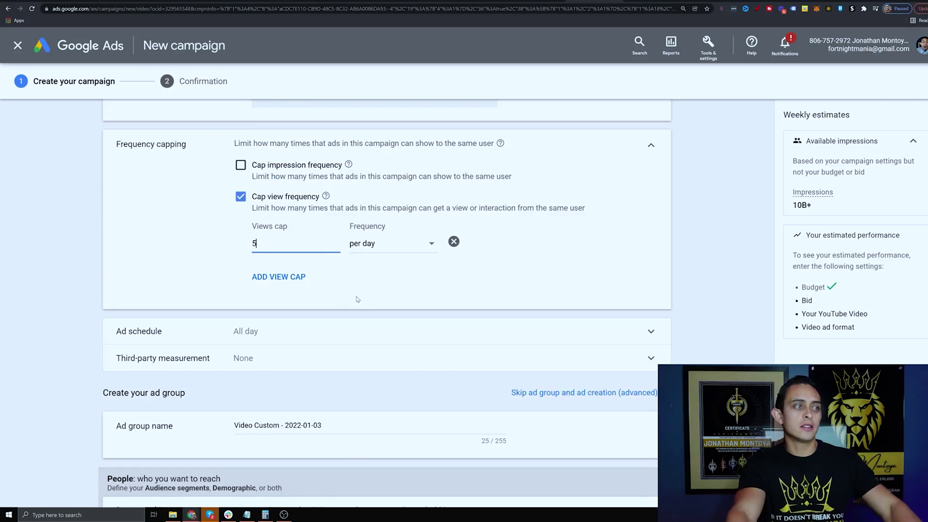
{"action": "scroll", "coordinate": [281, 232], "scroll_direction": "down", "scroll_amount": 3}
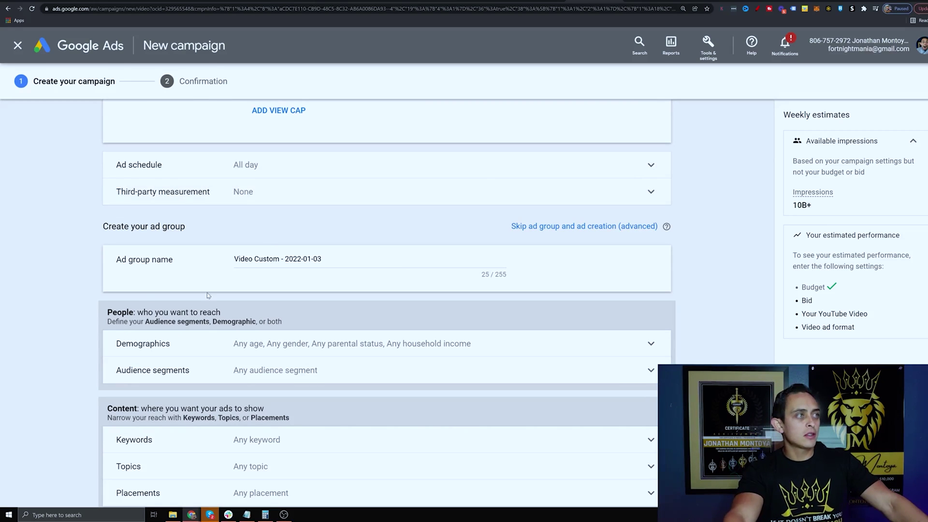
{"action": "scroll", "coordinate": [282, 260], "scroll_direction": "down", "scroll_amount": 3}
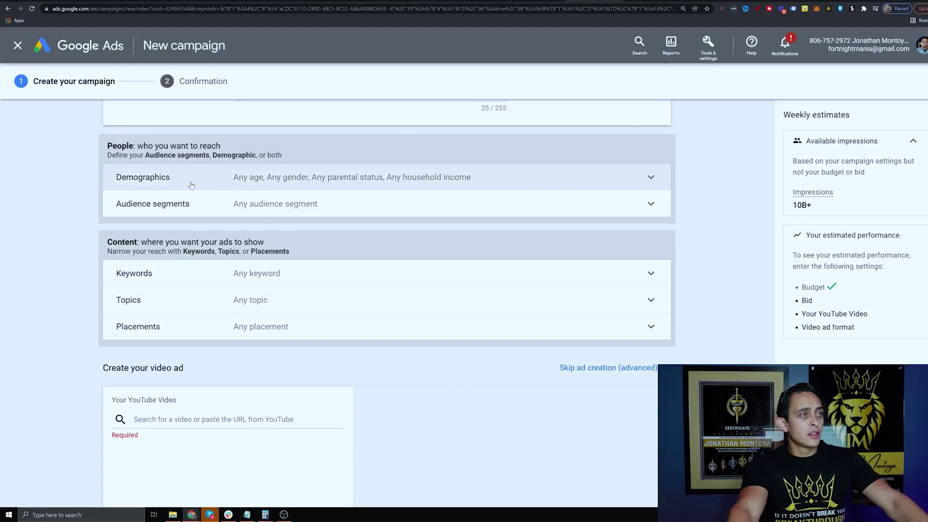
{"action": "left_click", "coordinate": [300, 181]}
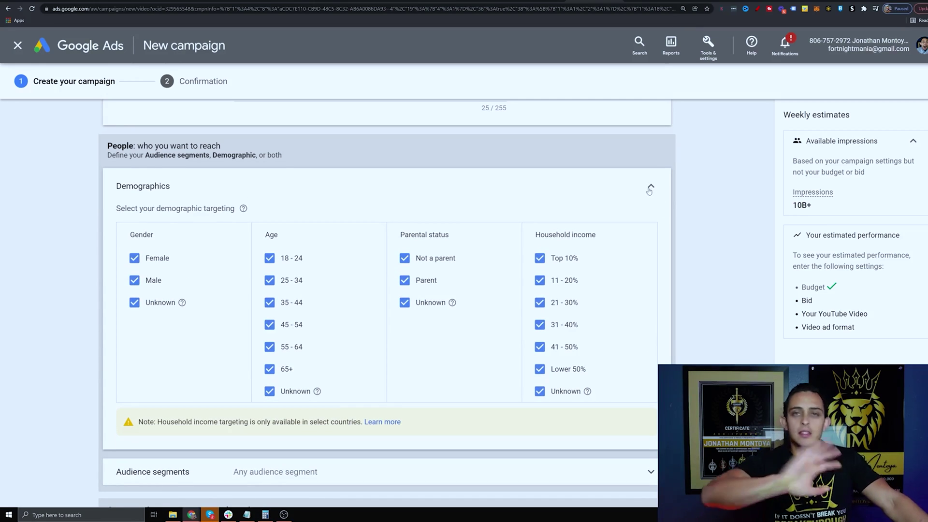
{"action": "left_click", "coordinate": [650, 190]}
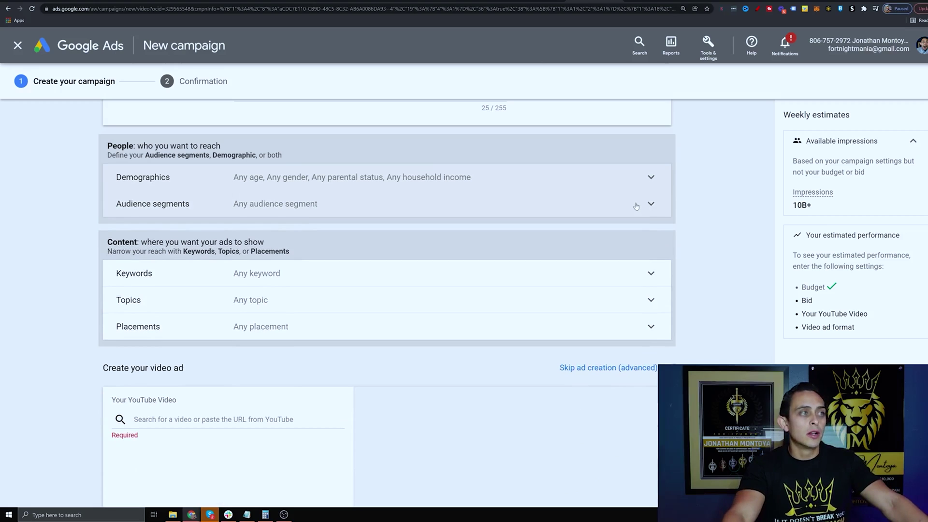
{"action": "left_click", "coordinate": [619, 204]}
{"action": "left_click", "coordinate": [659, 216]}
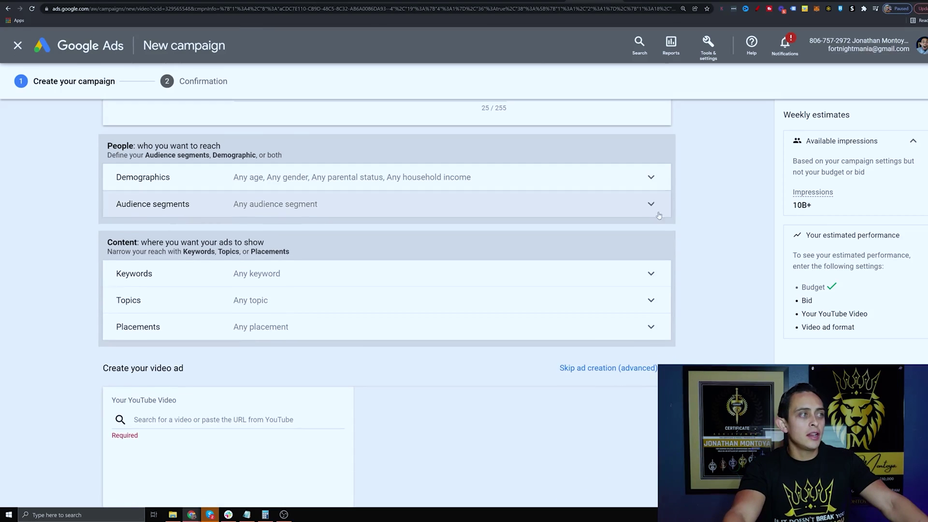
- Open the ad group's placement targeting and start a placement search
{"action": "scroll", "coordinate": [658, 215], "scroll_direction": "down", "scroll_amount": 3}
{"action": "scroll", "coordinate": [532, 255], "scroll_direction": "up", "scroll_amount": 2}
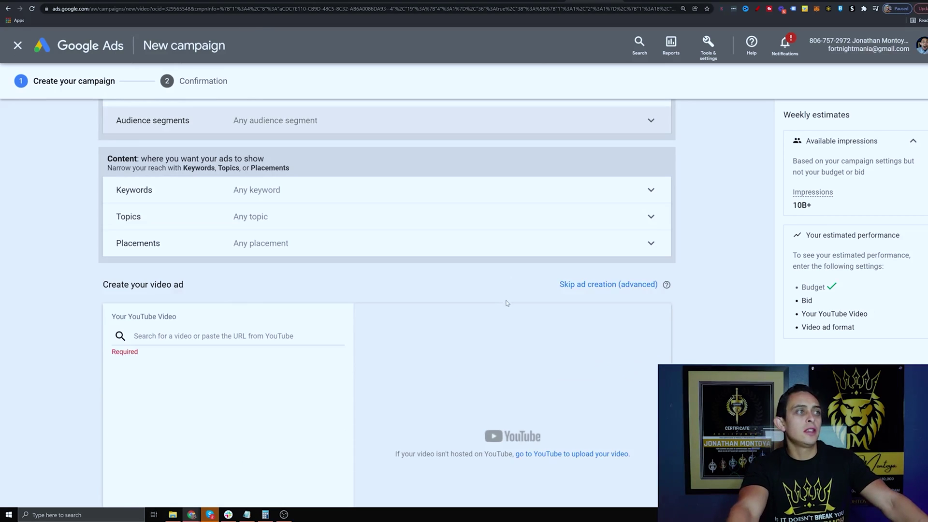
{"action": "left_click", "coordinate": [278, 243]}
{"action": "scroll", "coordinate": [474, 338], "scroll_direction": "down", "scroll_amount": 3}
{"action": "scroll", "coordinate": [473, 338], "scroll_direction": "up", "scroll_amount": 2}
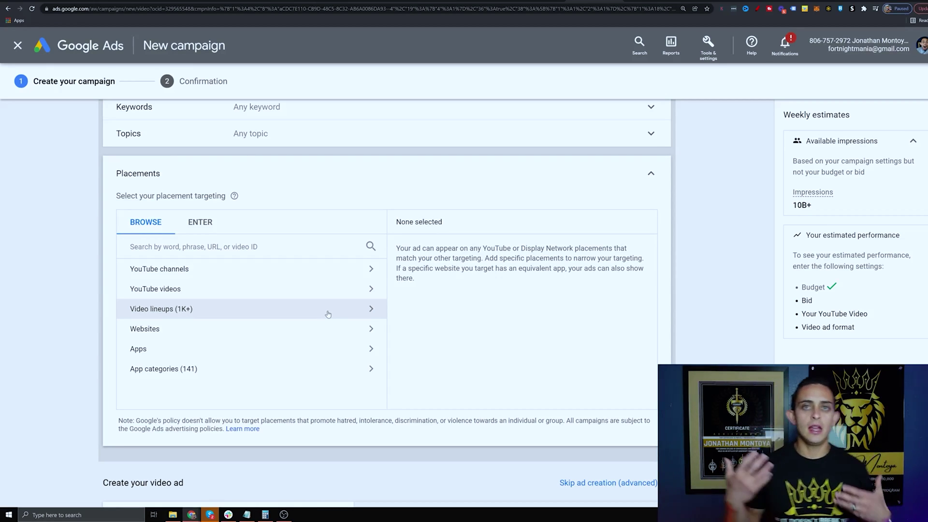
{"action": "left_click", "coordinate": [130, 246]}
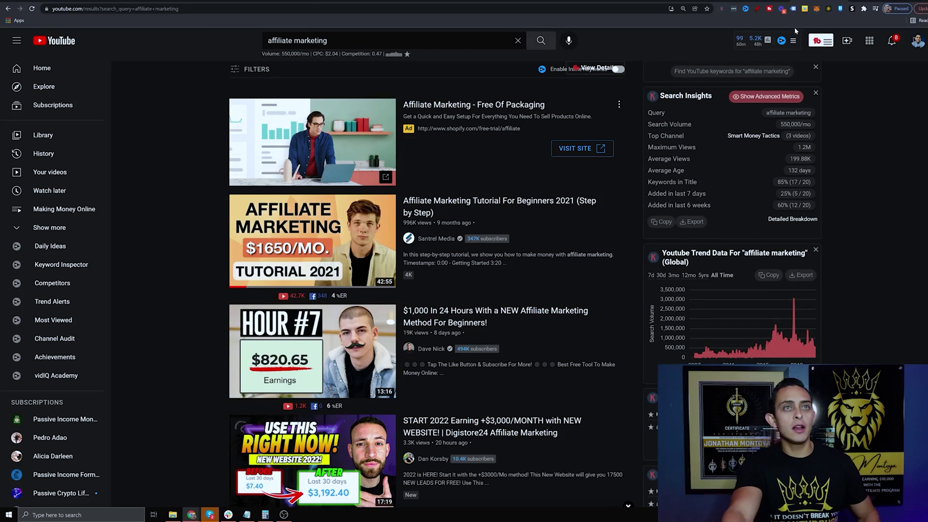
- In the YouTube results for affiliate marketing, circle the channel names of the top two non-ad videos in red
{"action": "key", "text": "alt+shift+d"}
{"action": "mouse_move", "coordinate": [450, 226]}
{"action": "left_mouse_down"}
{"action": "mouse_move", "coordinate": [416, 226]}
{"action": "mouse_move", "coordinate": [461, 255]}
{"action": "mouse_move", "coordinate": [471, 226]}
{"action": "left_mouse_up"}
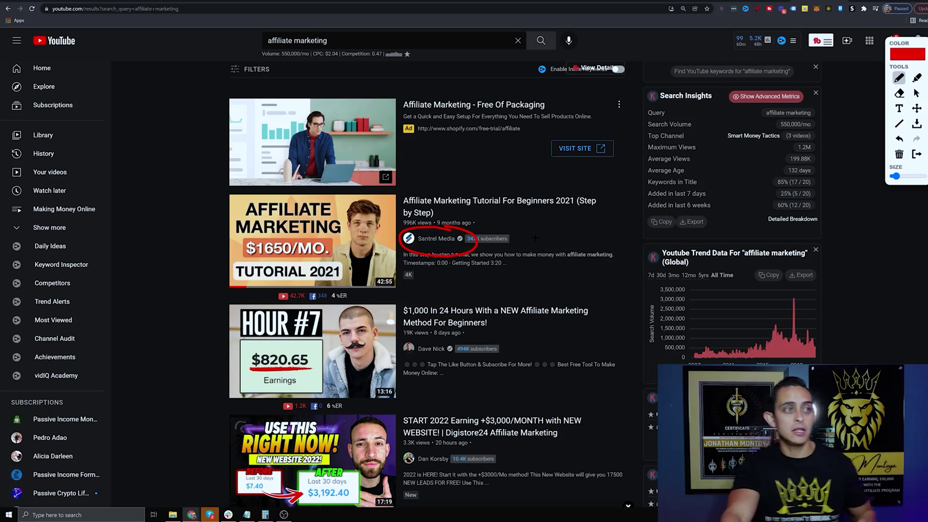
{"action": "left_click_drag", "start_coordinate": [464, 340], "coordinate": [457, 362]}
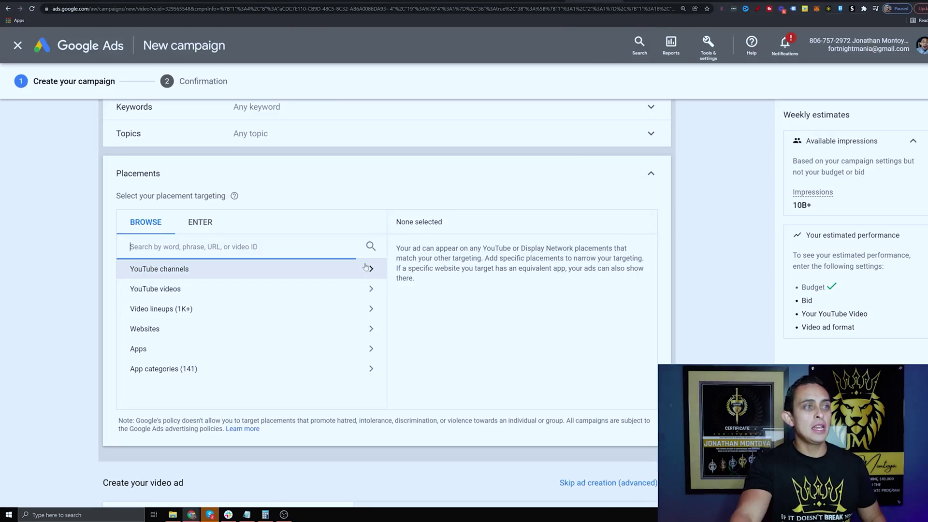
- Search the YouTube channel placements for santrel media and add the Santrel Media channel
{"action": "type", "text": "santrel media"}
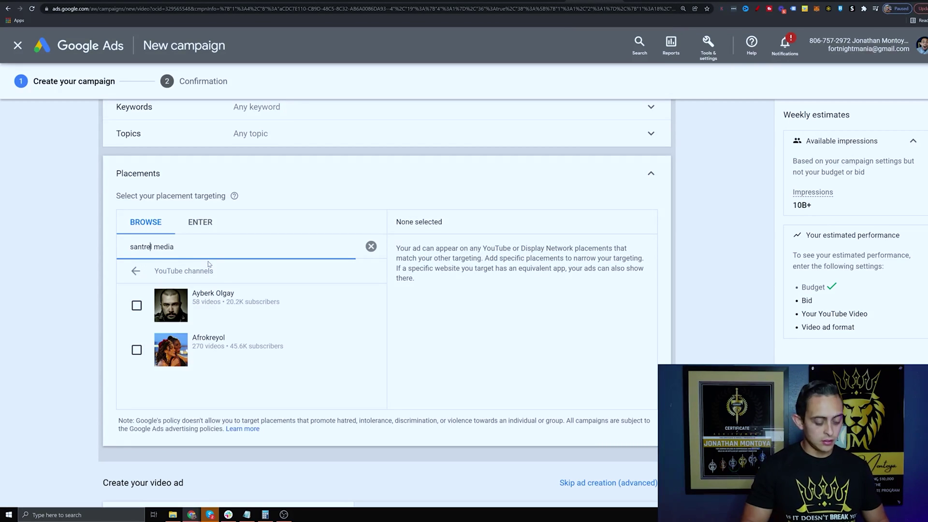
{"action": "left_click", "coordinate": [293, 309]}
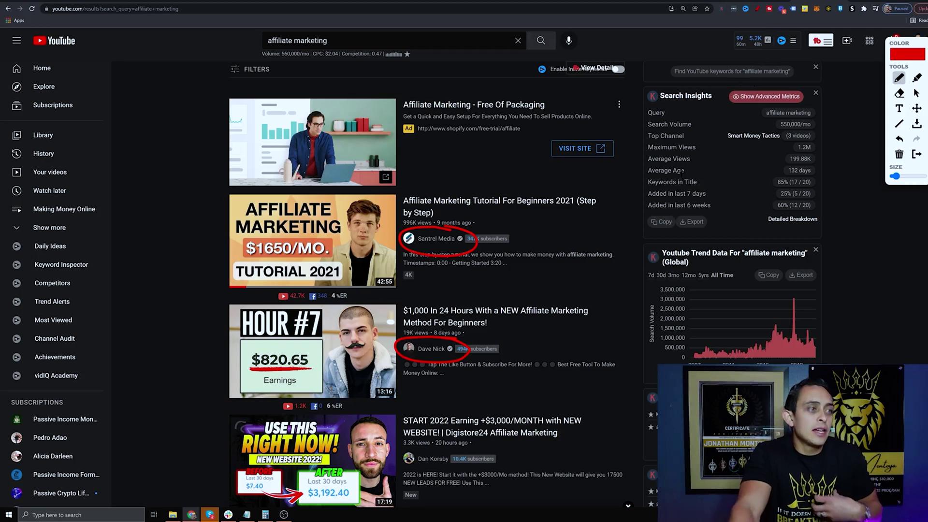
{"action": "scroll", "coordinate": [425, 285], "scroll_direction": "down", "scroll_amount": 3}
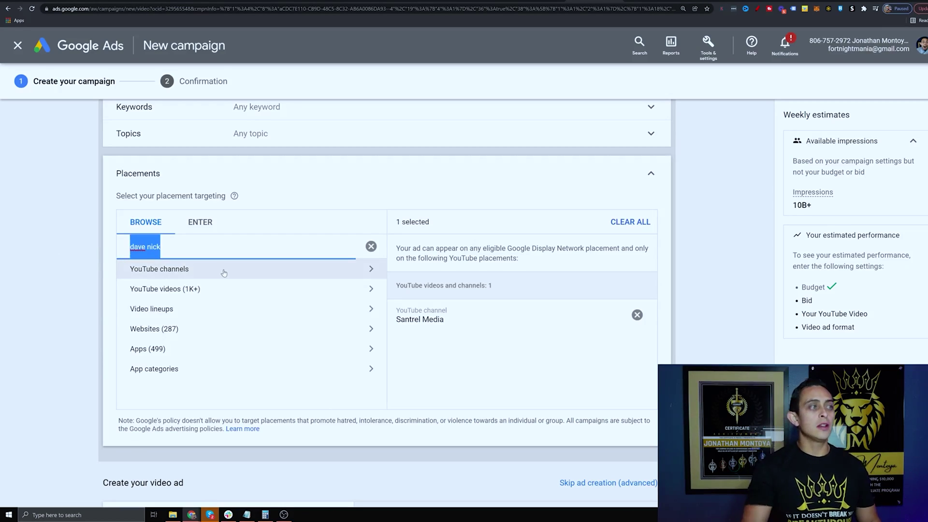
- Search the YouTube channel placements for affiliate marketing and add the channel with 81 videos and 174K subscribers
{"action": "type", "text": "affi"}
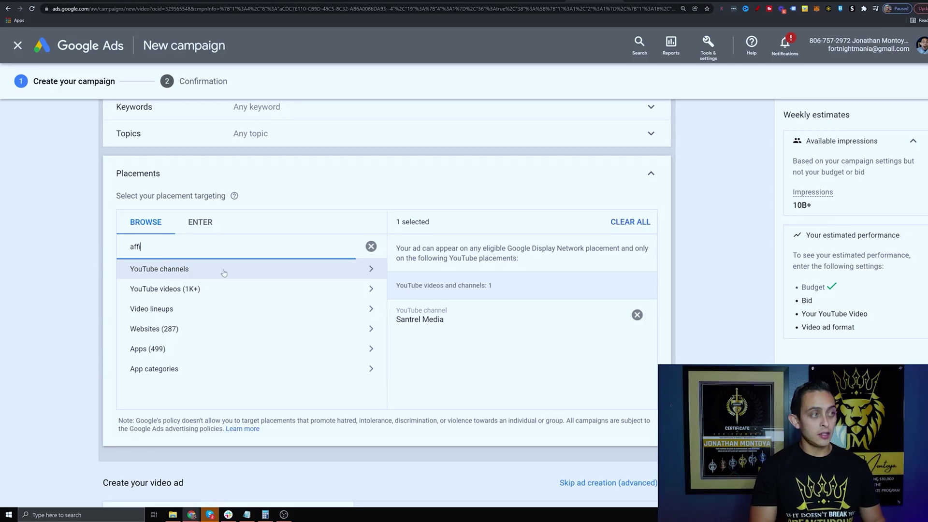
{"action": "type", "text": "liate marketing"}
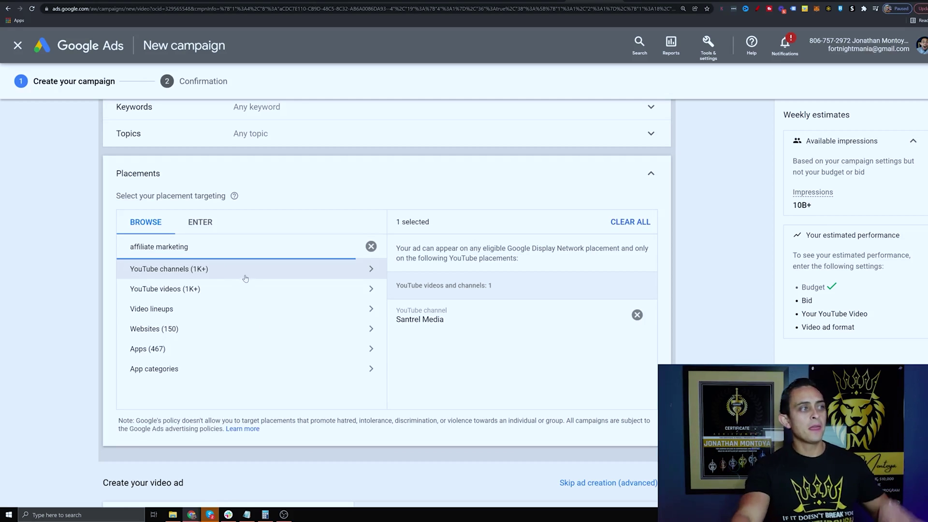
{"action": "left_click", "coordinate": [244, 275]}
{"action": "scroll", "coordinate": [299, 334], "scroll_direction": "down", "scroll_amount": 1}
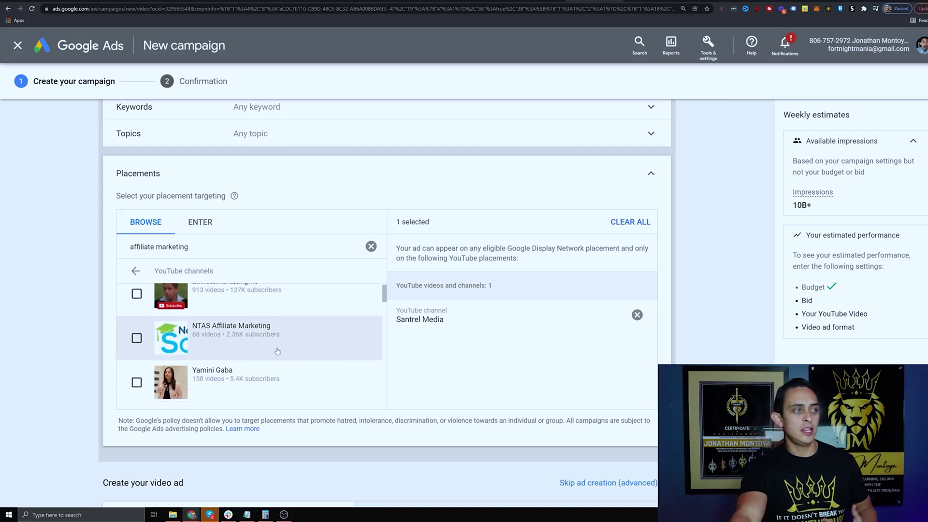
{"action": "scroll", "coordinate": [304, 358], "scroll_direction": "down", "scroll_amount": 2}
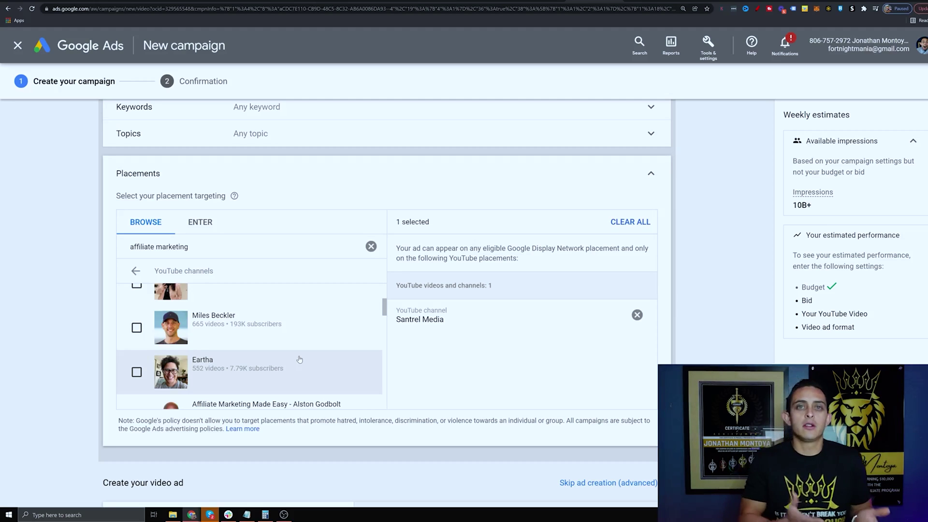
{"action": "scroll", "coordinate": [299, 359], "scroll_direction": "down", "scroll_amount": 5}
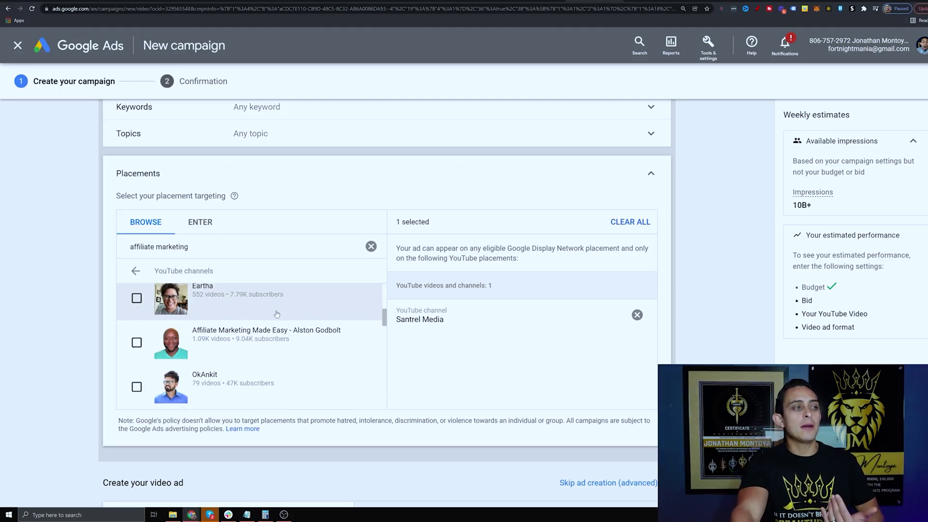
{"action": "scroll", "coordinate": [265, 337], "scroll_direction": "down", "scroll_amount": 5}
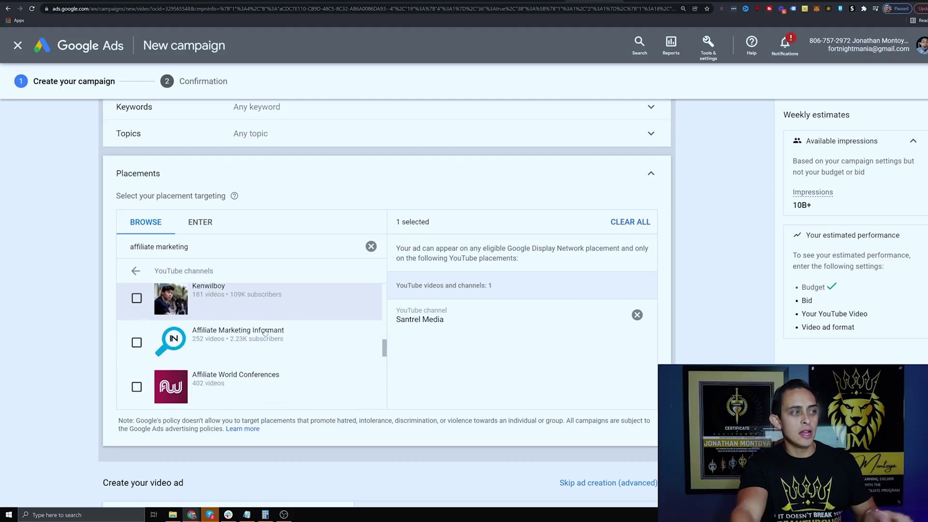
{"action": "scroll", "coordinate": [261, 344], "scroll_direction": "down", "scroll_amount": 3}
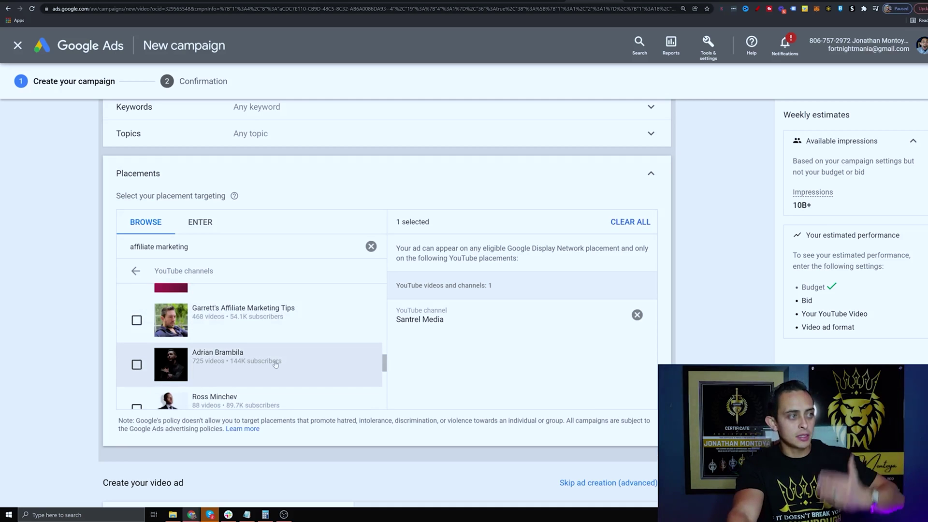
{"action": "scroll", "coordinate": [274, 361], "scroll_direction": "down", "scroll_amount": 1}
{"action": "left_click", "coordinate": [278, 355]}
- Load more affiliate marketing channels and add the one with 418 videos and 469K subscribers as a placement
{"action": "scroll", "coordinate": [284, 333], "scroll_direction": "down", "scroll_amount": 8}
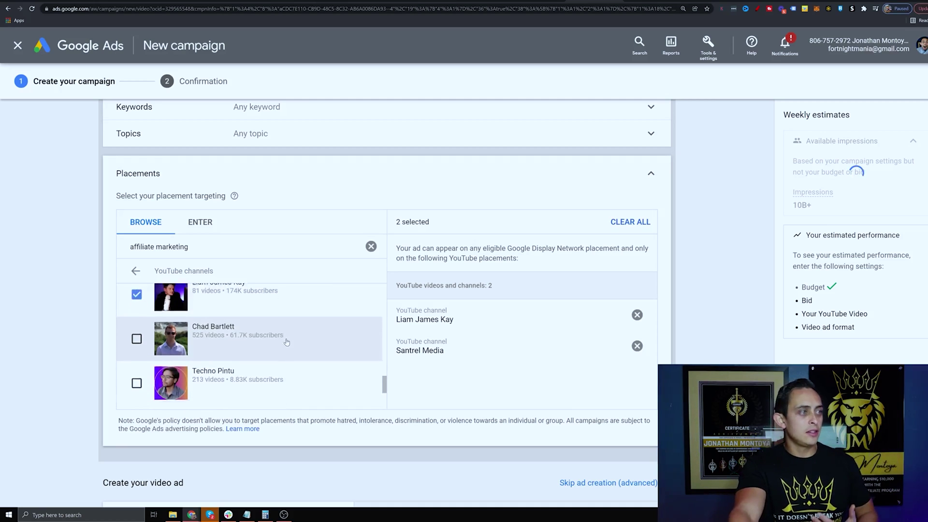
{"action": "scroll", "coordinate": [193, 358], "scroll_direction": "up", "scroll_amount": 5}
{"action": "left_click", "coordinate": [152, 392]}
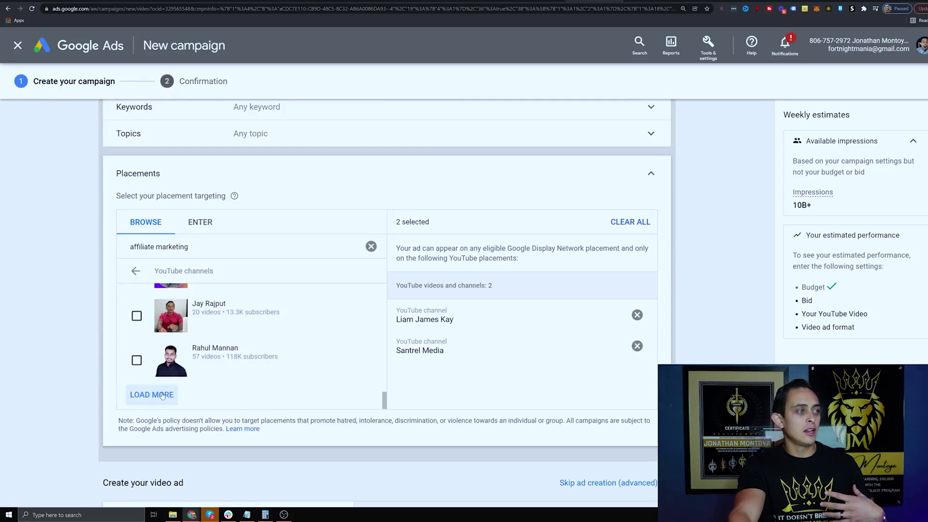
{"action": "scroll", "coordinate": [273, 341], "scroll_direction": "down", "scroll_amount": 2}
{"action": "left_click", "coordinate": [263, 335]}
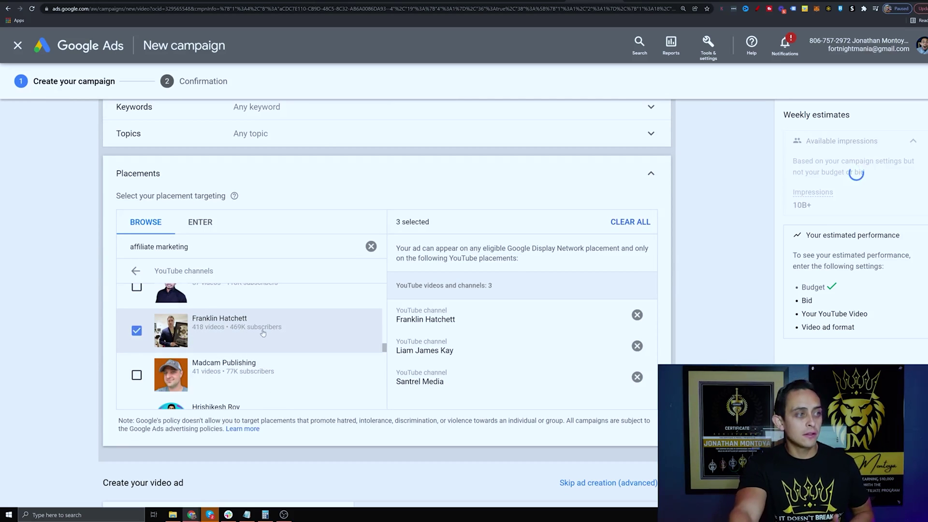
{"action": "scroll", "coordinate": [278, 344], "scroll_direction": "down", "scroll_amount": 3}
{"action": "scroll", "coordinate": [281, 349], "scroll_direction": "down", "scroll_amount": 5}
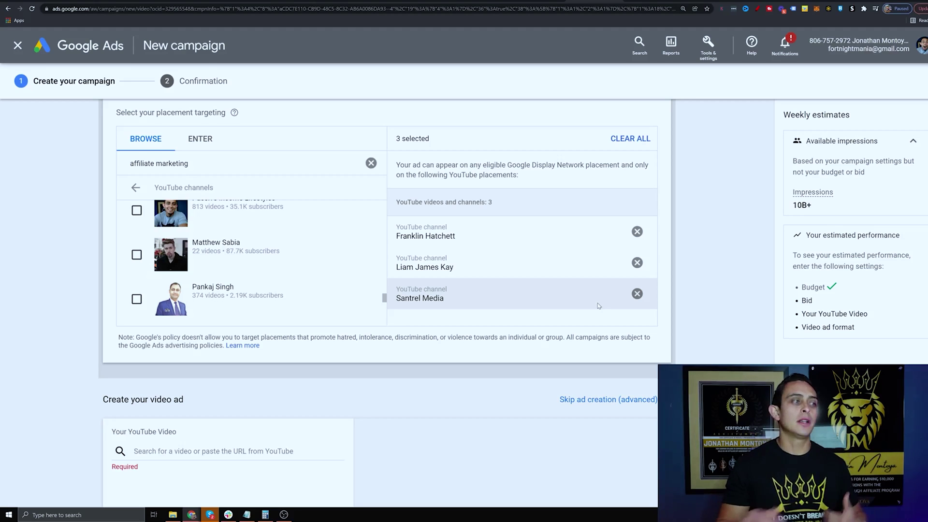
- Copy the shareable link of the unlisted How To Start YouTube Channel video in YouTube Studio and use it as the ad's video in Google Ads
{"action": "scroll", "coordinate": [640, 265], "scroll_direction": "down", "scroll_amount": 5}
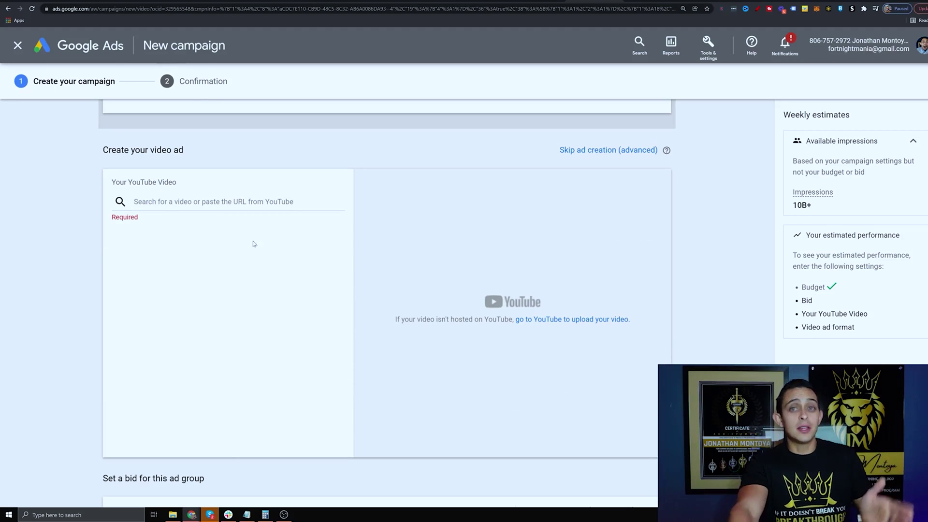
{"action": "scroll", "coordinate": [273, 259], "scroll_direction": "down", "scroll_amount": 3}
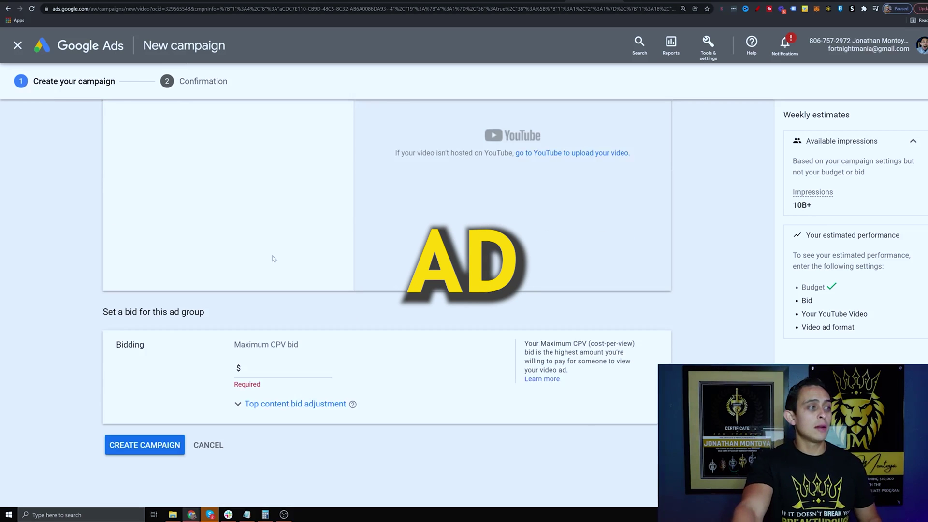
{"action": "scroll", "coordinate": [263, 263], "scroll_direction": "up", "scroll_amount": 3}
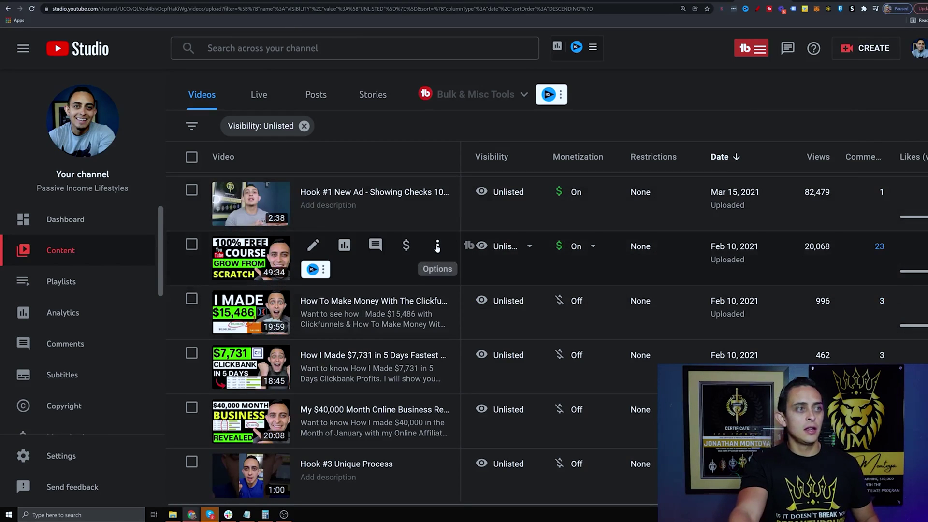
{"action": "left_click", "coordinate": [435, 246]}
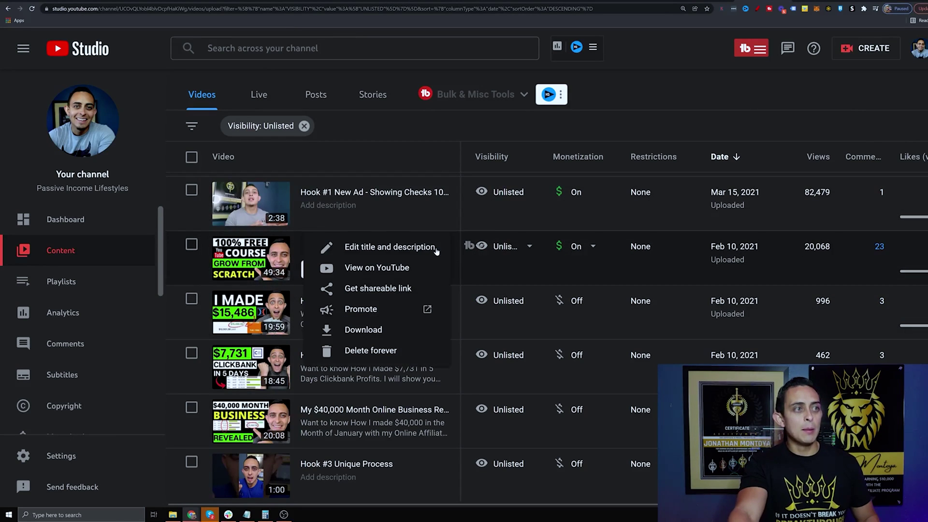
{"action": "left_click", "coordinate": [379, 289]}
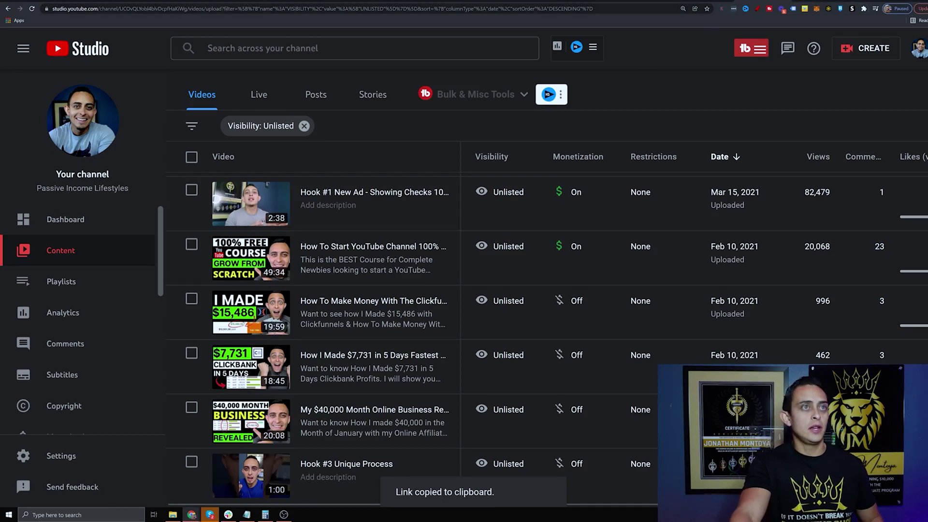
{"action": "key", "text": "ctrl+Tab"}
{"action": "key", "text": "ctrl+v"}
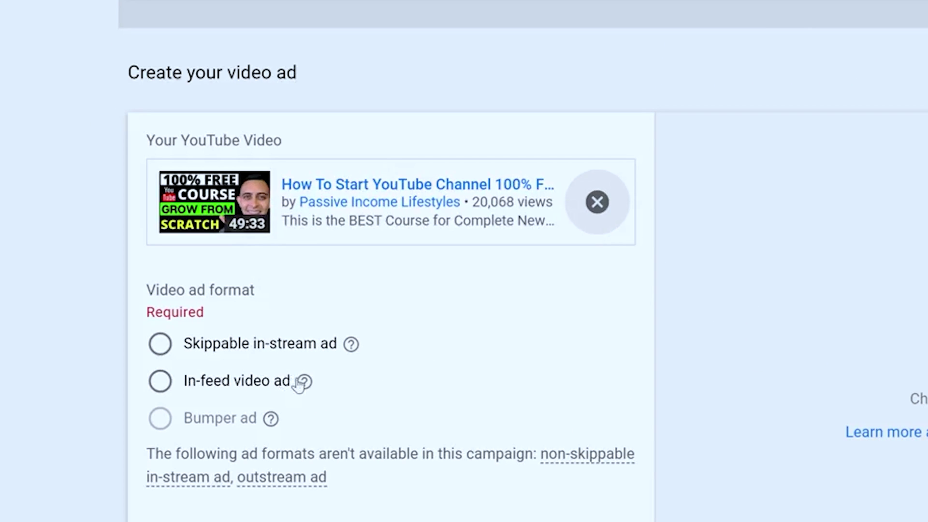
- Circle the In-feed video ad option in red, clear the markup and select In-feed video ad as the video ad format
{"action": "mouse_move", "coordinate": [303, 383]}
{"action": "mouse_move", "coordinate": [269, 314]}
{"action": "left_mouse_down"}
{"action": "mouse_move", "coordinate": [111, 329]}
{"action": "mouse_move", "coordinate": [380, 333]}
{"action": "mouse_move", "coordinate": [208, 306]}
{"action": "left_mouse_up"}
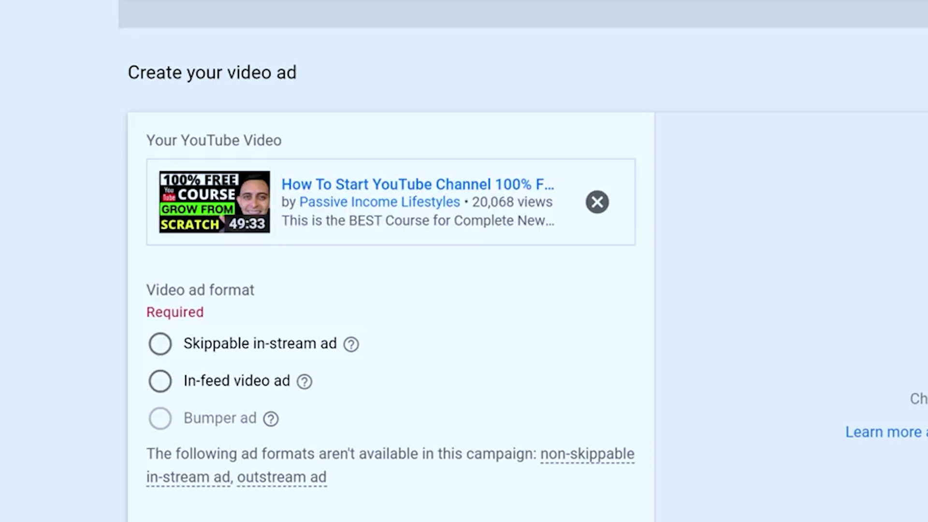
{"action": "mouse_move", "coordinate": [293, 368]}
{"action": "left_mouse_down"}
{"action": "mouse_move", "coordinate": [115, 382]}
{"action": "mouse_move", "coordinate": [365, 382]}
{"action": "left_mouse_up"}
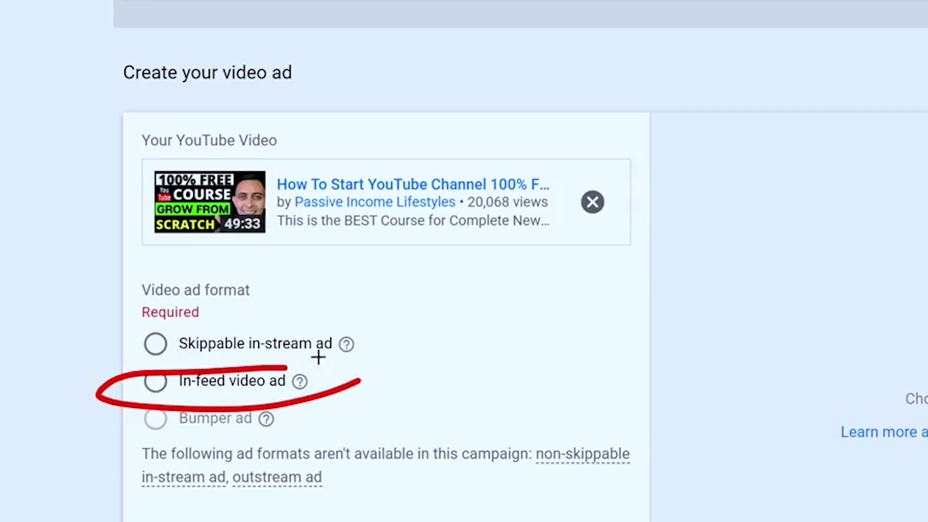
{"action": "left_click_drag", "start_coordinate": [318, 358], "coordinate": [213, 385]}
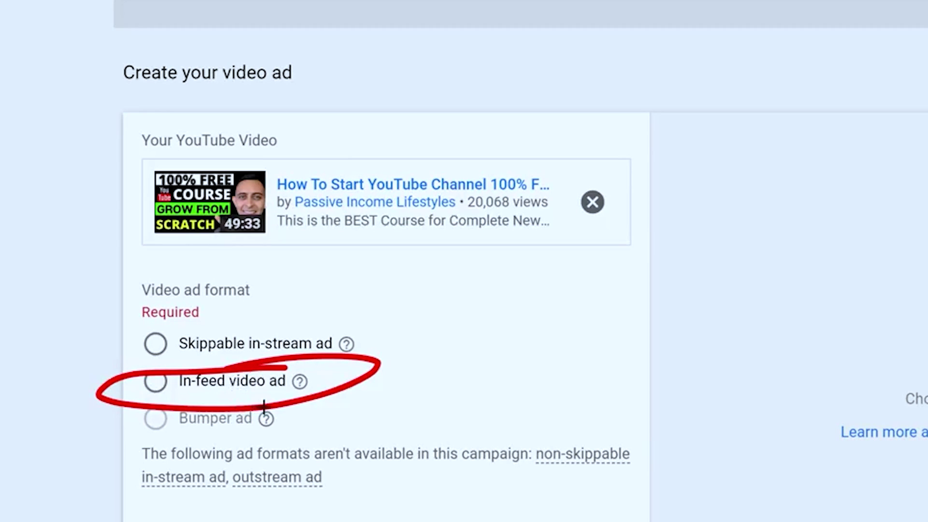
{"action": "key", "text": "Escape"}
{"action": "left_click", "coordinate": [232, 381]}
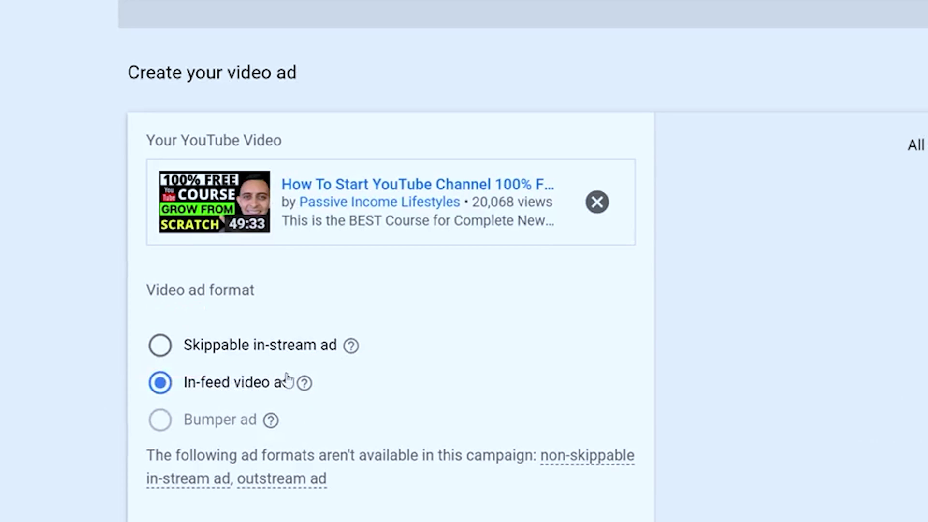
- Copy the full title of the How To Start YouTube Channel video from YouTube Studio into the ad's Headline in Google Ads
{"action": "scroll", "coordinate": [534, 435], "scroll_direction": "down", "scroll_amount": 5}
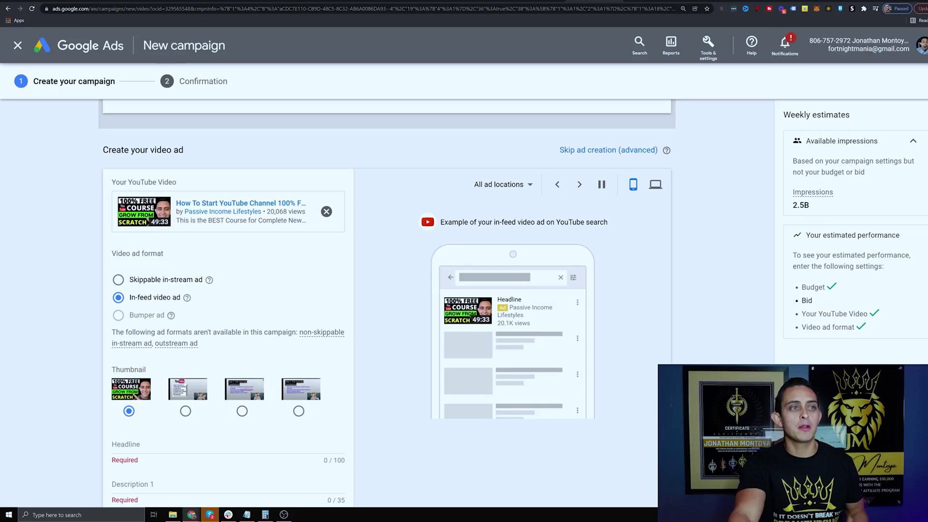
{"action": "scroll", "coordinate": [413, 282], "scroll_direction": "down", "scroll_amount": 3}
{"action": "scroll", "coordinate": [130, 313], "scroll_direction": "down", "scroll_amount": 2}
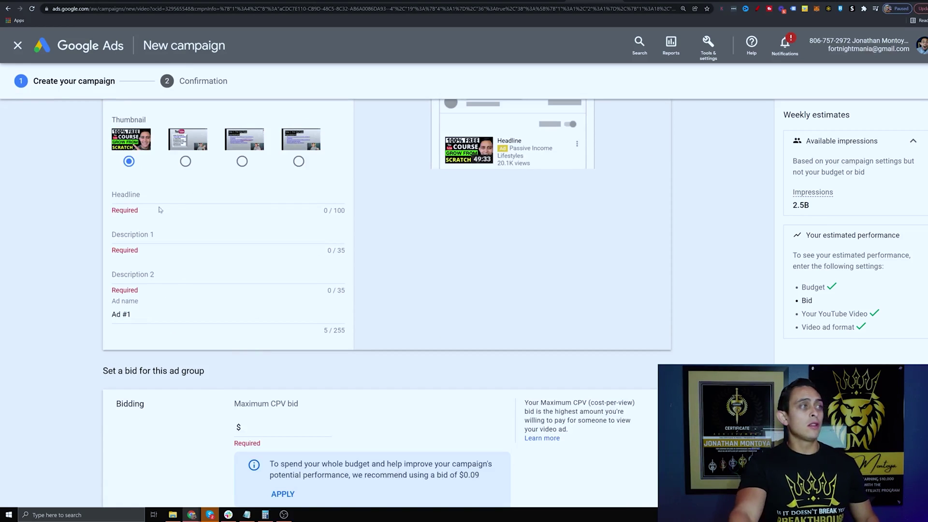
{"action": "left_click", "coordinate": [160, 205]}
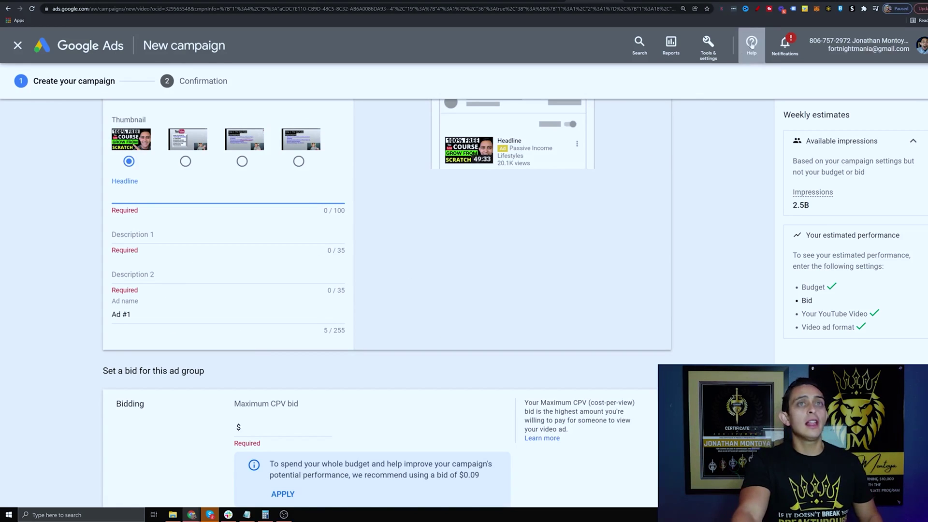
{"action": "key", "text": "ctrl+Tab"}
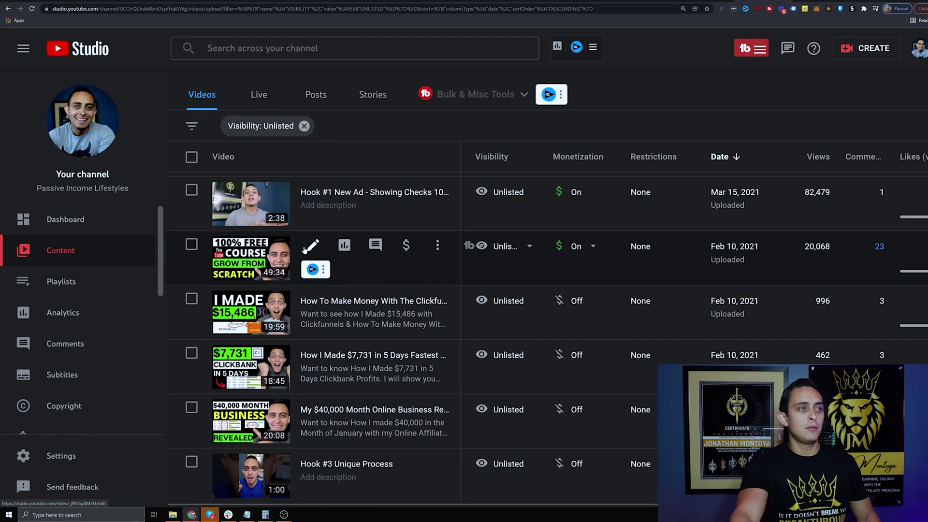
{"action": "left_click", "coordinate": [313, 245]}
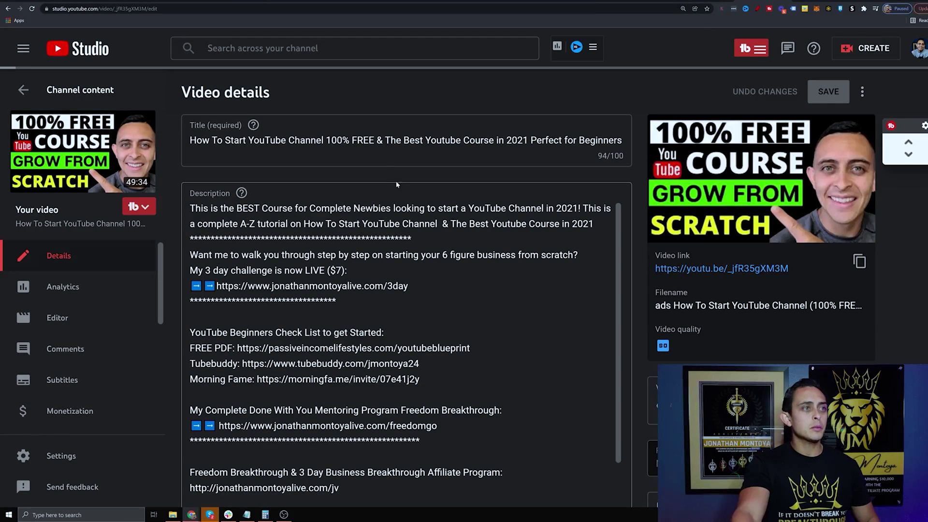
{"action": "left_click", "coordinate": [425, 161]}
{"action": "key", "text": "ctrl+a"}
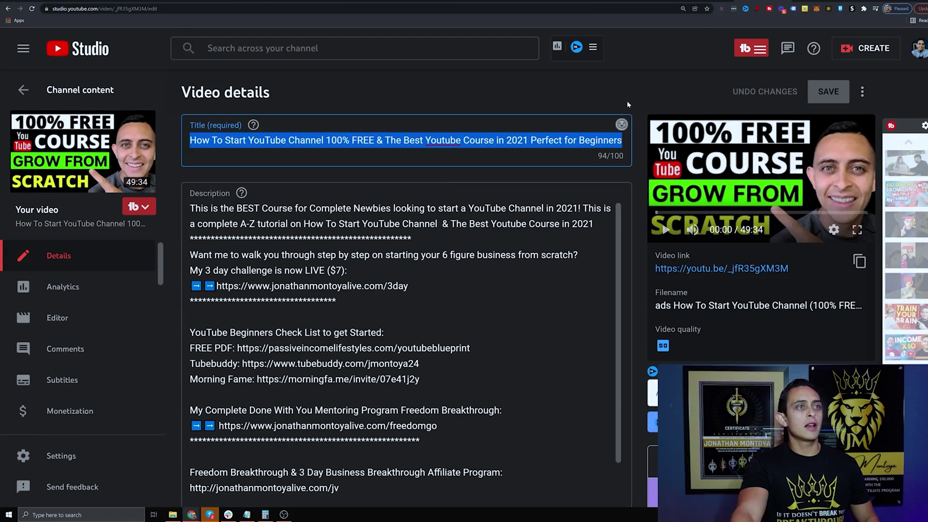
{"action": "key", "text": "ctrl+c"}
{"action": "key", "text": "ctrl+Tab"}
{"action": "left_click", "coordinate": [183, 215]}
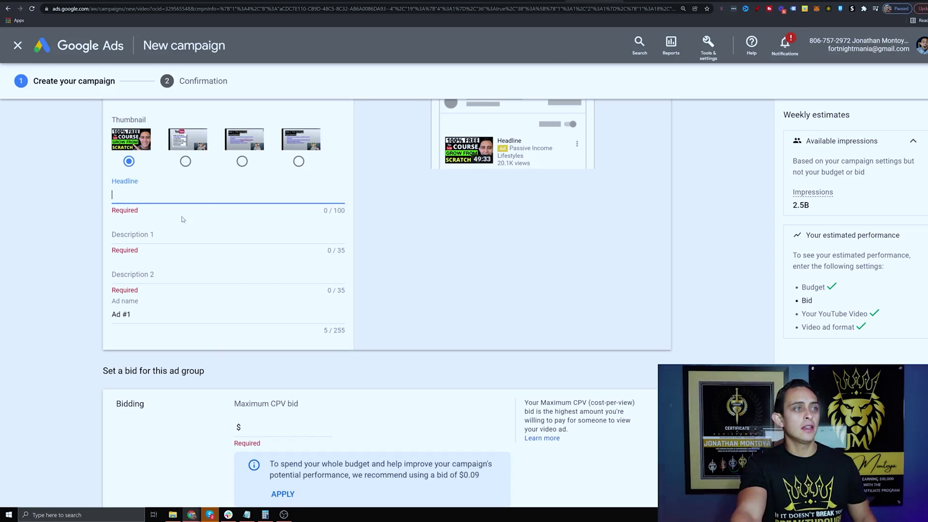
{"action": "key", "text": "ctrl+v"}
{"action": "left_click_drag", "start_coordinate": [258, 188], "coordinate": [24, 189]}
- Copy the opening sentence of the video's description in YouTube Studio into the ad's Description 1 in Google Ads
{"action": "left_click", "coordinate": [136, 231]}
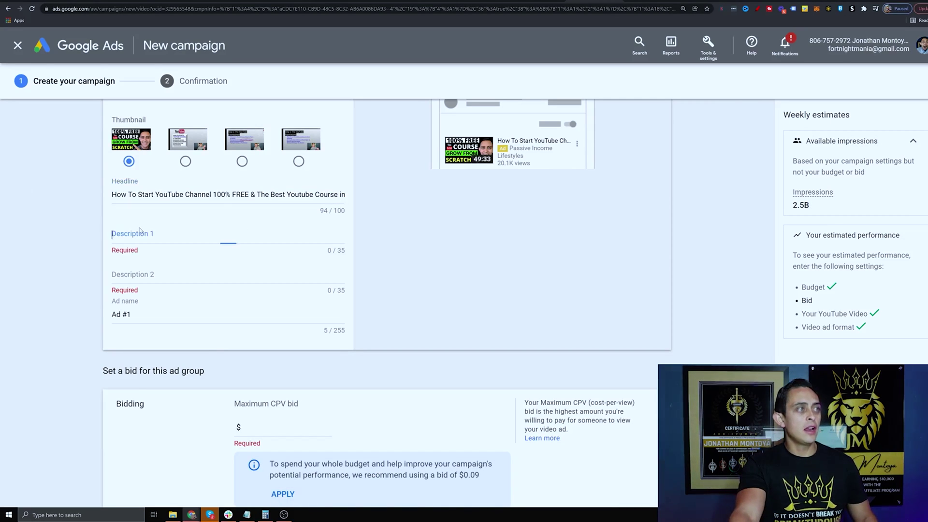
{"action": "key", "text": "ctrl+shift+Tab"}
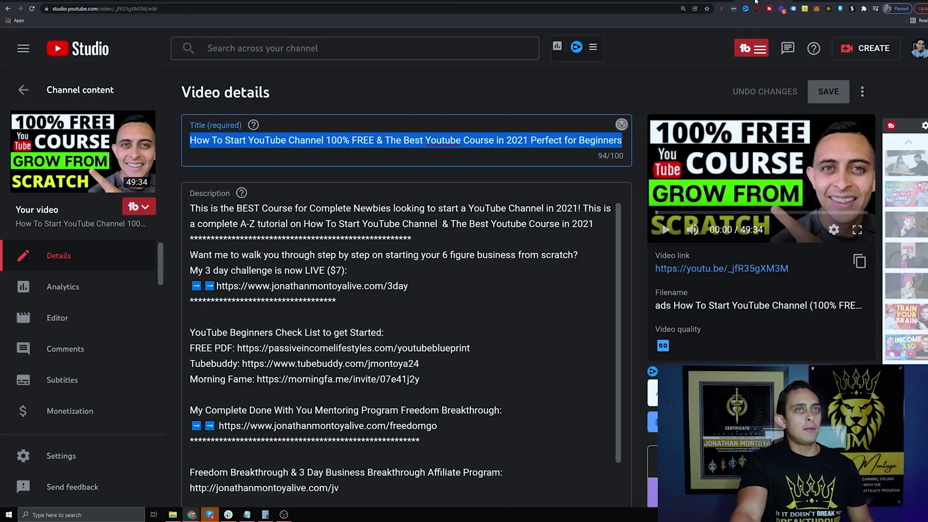
{"action": "left_click_drag", "start_coordinate": [190, 209], "coordinate": [578, 209]}
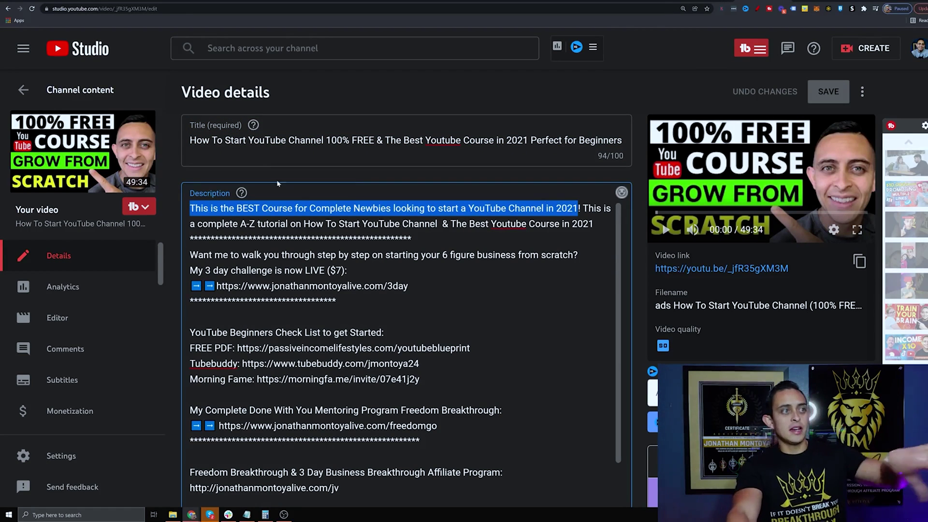
{"action": "left_click_drag", "start_coordinate": [217, 140], "coordinate": [625, 141]}
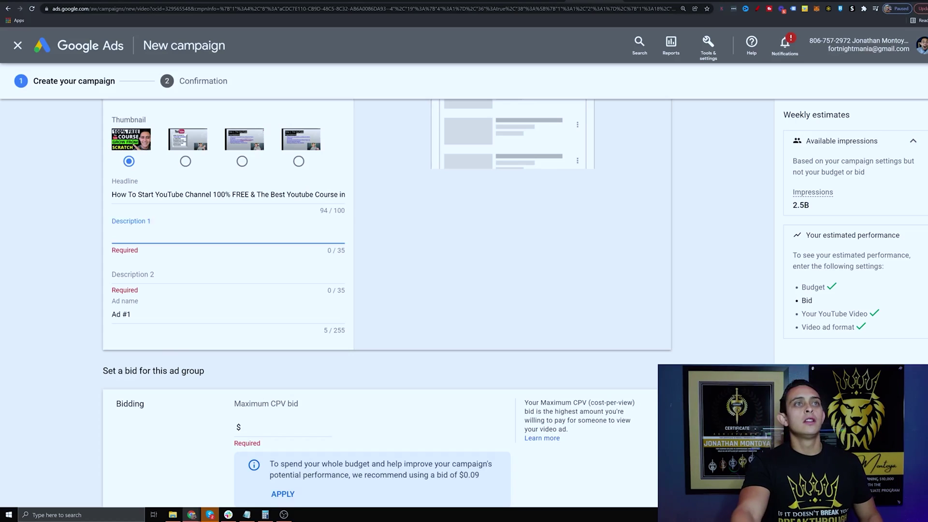
{"action": "left_click", "coordinate": [203, 234]}
{"action": "key", "text": "ctrl+v"}
- Shorten Description 1 to "BEST YT Course for Complete" and set Description 2 to "Newbies looking to start a Channel"
{"action": "left_click_drag", "start_coordinate": [256, 244], "coordinate": [29, 235]}
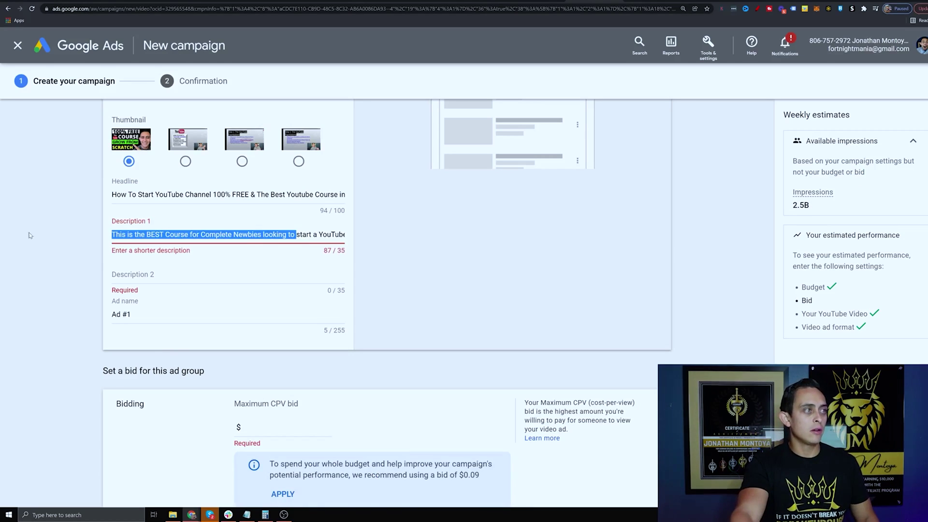
{"action": "left_click", "coordinate": [165, 240]}
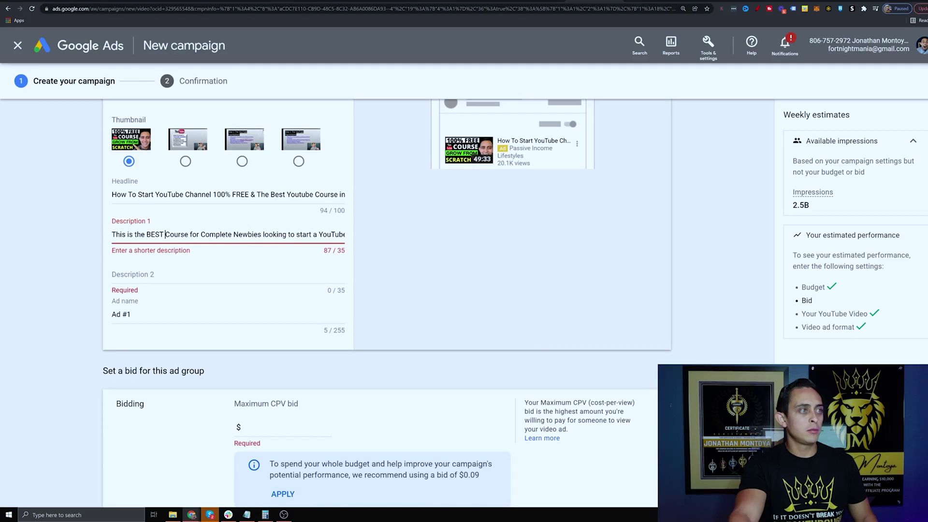
{"action": "left_click_drag", "start_coordinate": [233, 236], "coordinate": [487, 240]}
{"action": "key", "text": "BackSpace"}
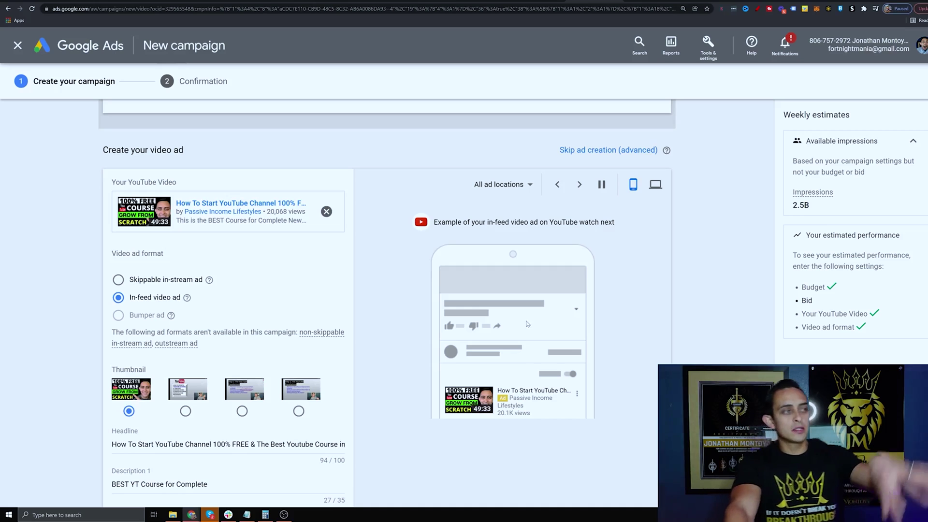
{"action": "scroll", "coordinate": [209, 266], "scroll_direction": "up", "scroll_amount": 5}
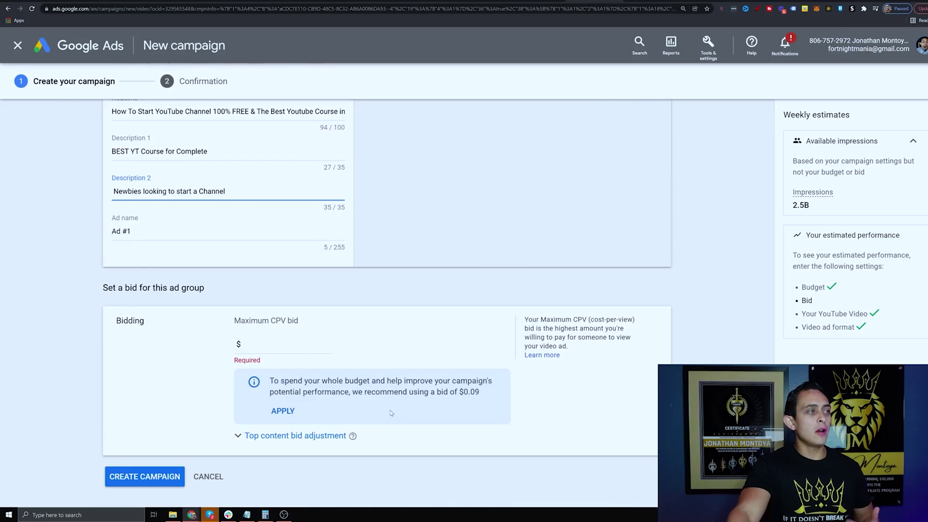
{"action": "scroll", "coordinate": [392, 414], "scroll_direction": "up", "scroll_amount": 3}
- Highlight the recommended bid amount and set the ad group's maximum CPV bid to $0.35
{"action": "scroll", "coordinate": [439, 379], "scroll_direction": "down", "scroll_amount": 6}
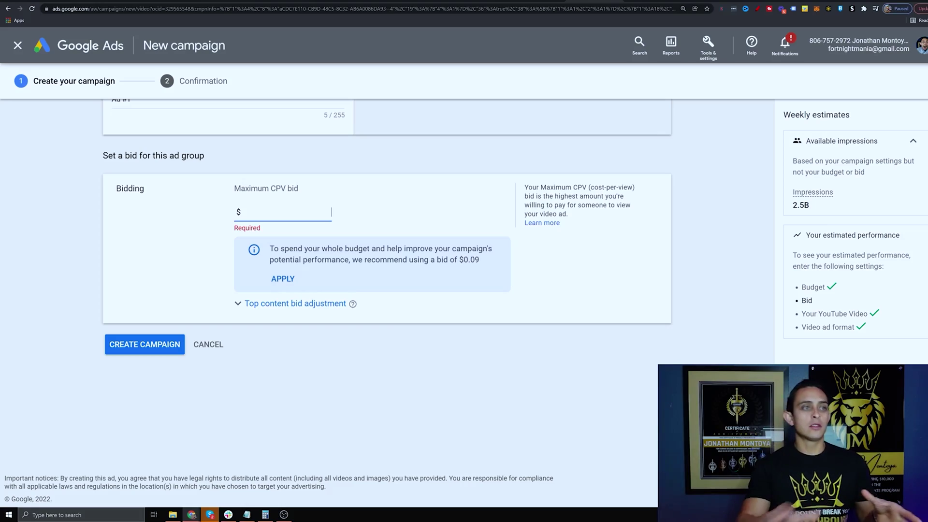
{"action": "left_click_drag", "start_coordinate": [430, 259], "coordinate": [483, 261]}
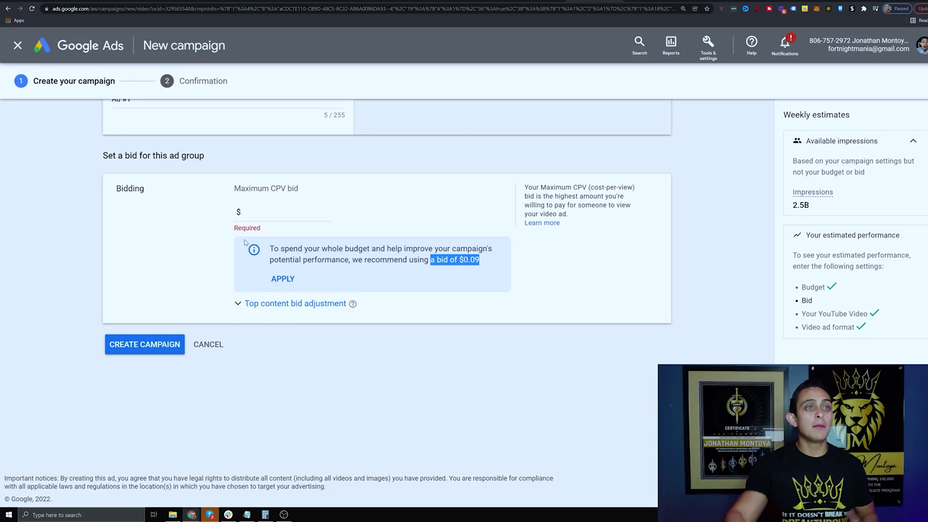
{"action": "left_click", "coordinate": [283, 213]}
{"action": "type", "text": "0.35"}
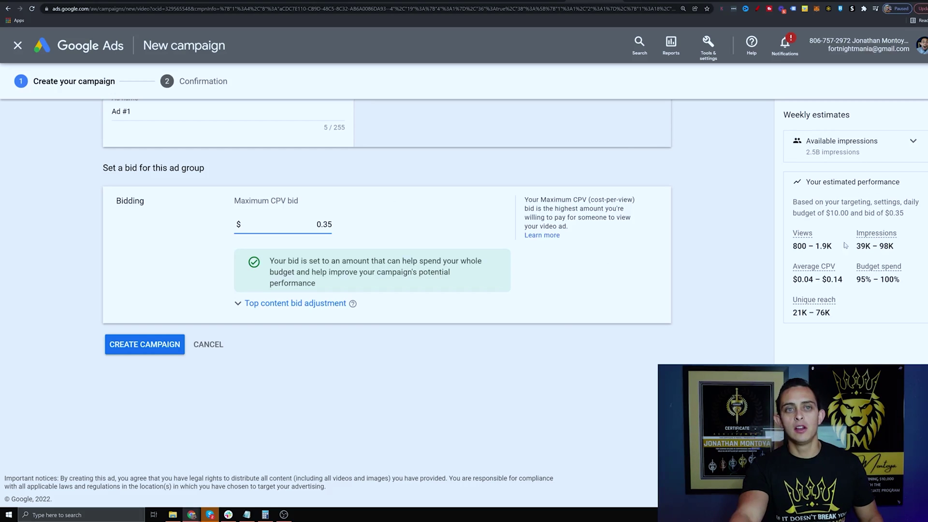
- Circle the estimated performance figures and the 0.35 bid in red, connect them with a line, and clear the markup
{"action": "left_click", "coordinate": [758, 11]}
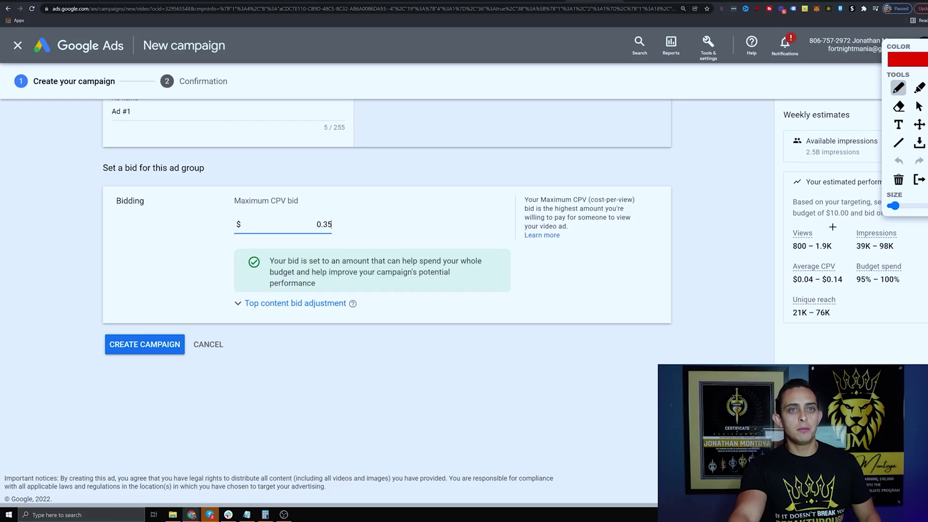
{"action": "mouse_move", "coordinate": [853, 222]}
{"action": "left_mouse_down"}
{"action": "mouse_move", "coordinate": [836, 219]}
{"action": "mouse_move", "coordinate": [752, 332]}
{"action": "left_mouse_up"}
{"action": "mouse_move", "coordinate": [806, 362]}
{"action": "left_mouse_down"}
{"action": "mouse_move", "coordinate": [915, 256]}
{"action": "mouse_move", "coordinate": [853, 222]}
{"action": "left_mouse_up"}
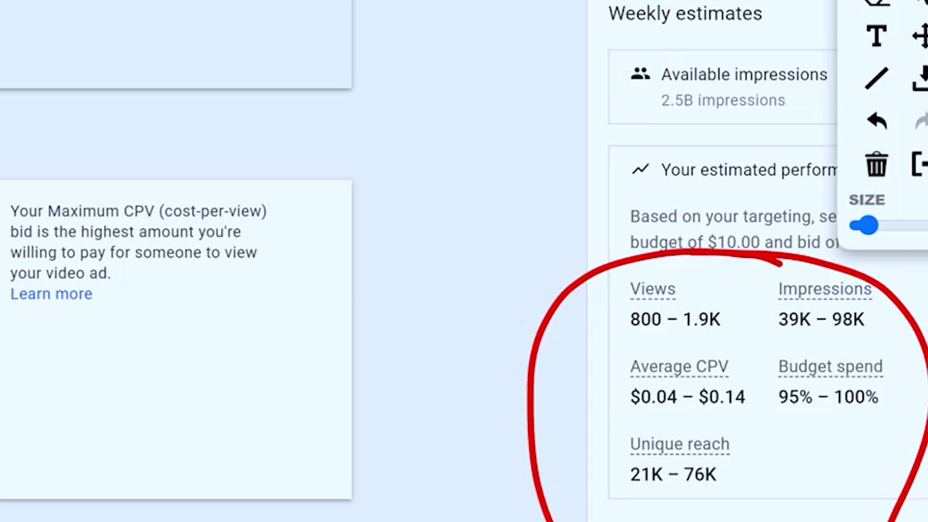
{"action": "mouse_move", "coordinate": [375, 233]}
{"action": "left_mouse_down"}
{"action": "mouse_move", "coordinate": [779, 277]}
{"action": "mouse_move", "coordinate": [785, 285]}
{"action": "left_mouse_up"}
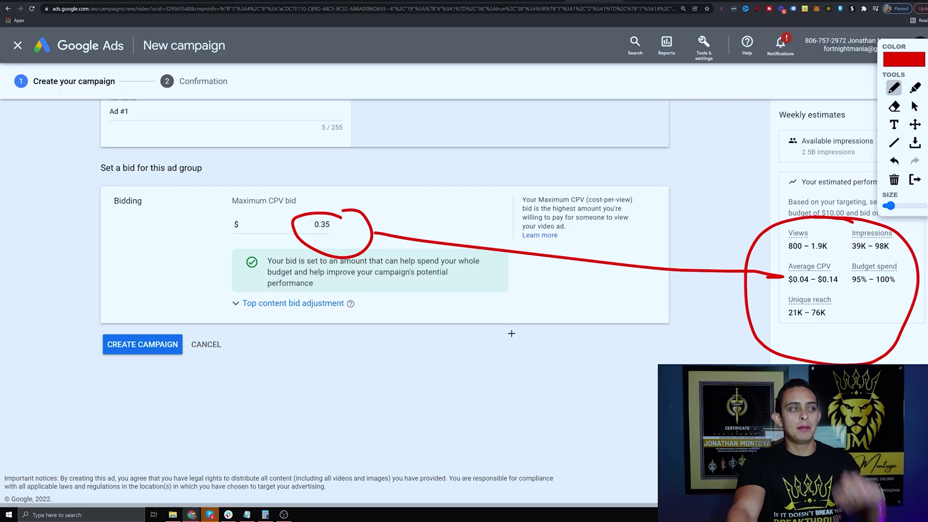
{"action": "key", "text": "Escape"}
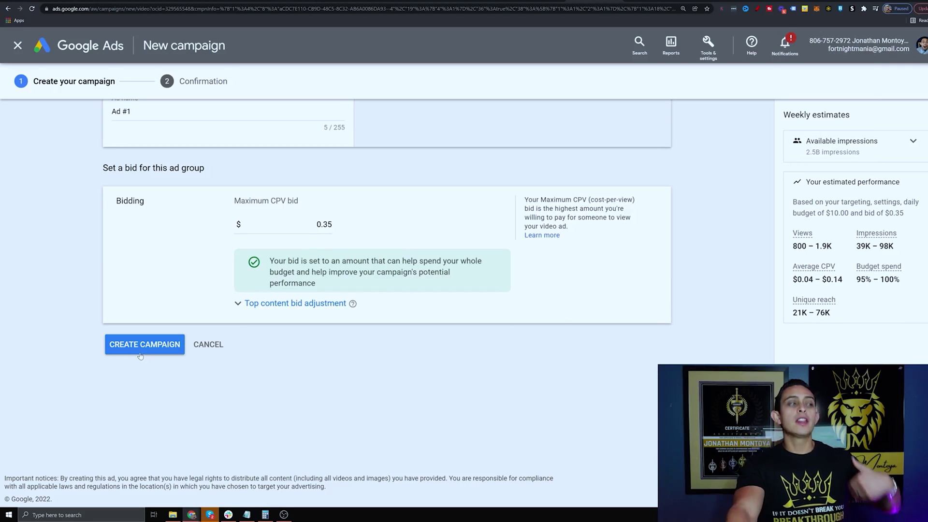
- Review the campaign setup, from the ad details through frequency capping, locations and budget to the campaign name
{"action": "scroll", "coordinate": [374, 455], "scroll_direction": "up", "scroll_amount": 7}
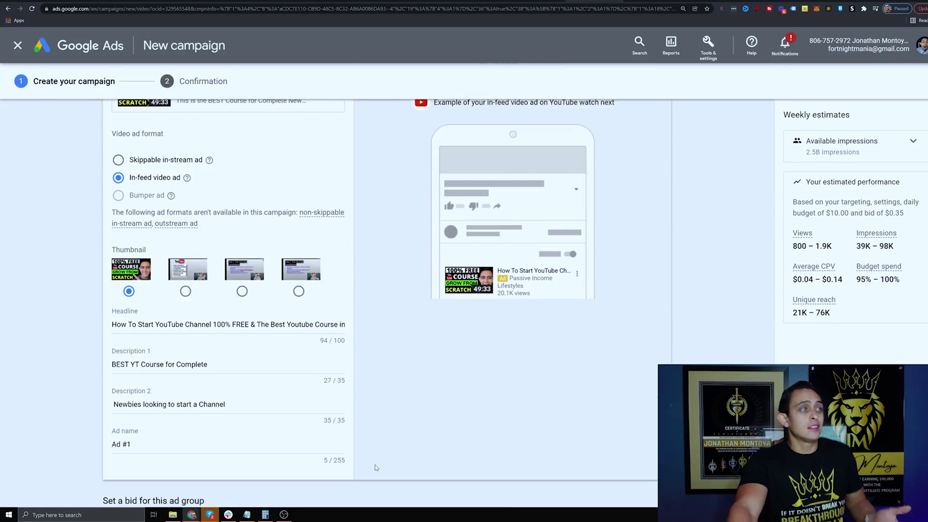
{"action": "scroll", "coordinate": [421, 403], "scroll_direction": "up", "scroll_amount": 5}
{"action": "scroll", "coordinate": [488, 426], "scroll_direction": "up", "scroll_amount": 15}
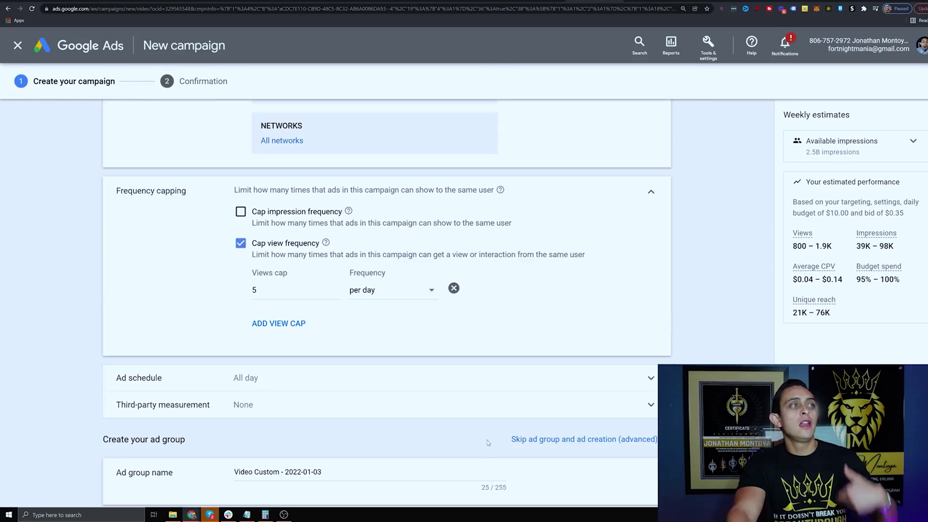
{"action": "scroll", "coordinate": [456, 282], "scroll_direction": "up", "scroll_amount": 2}
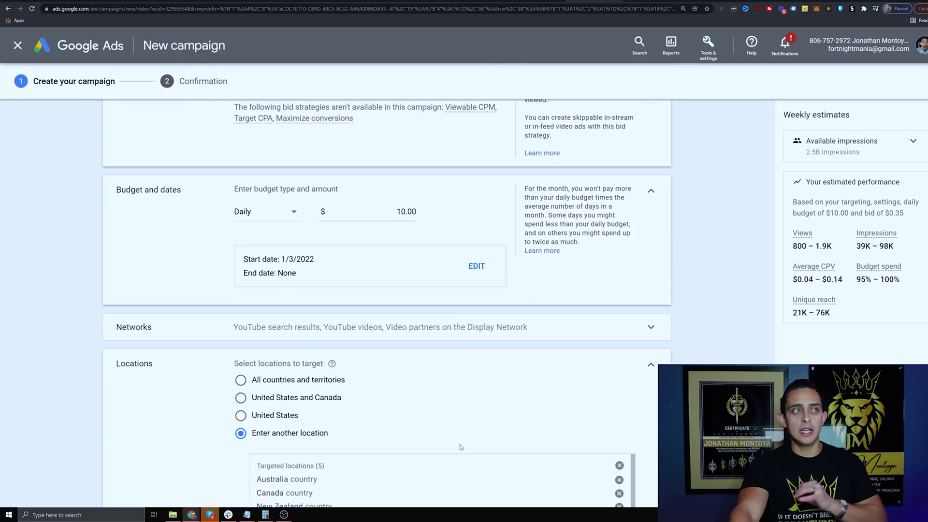
{"action": "scroll", "coordinate": [717, 196], "scroll_direction": "up", "scroll_amount": 10}
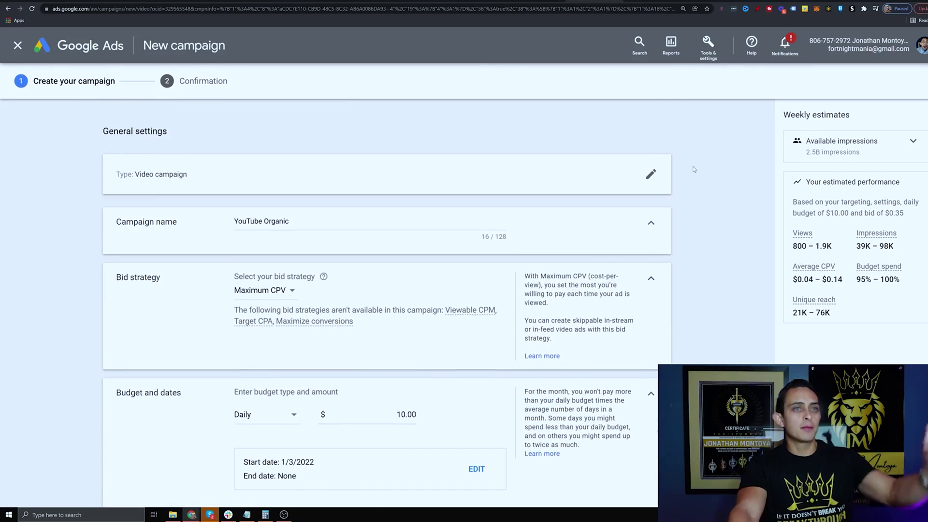
{"action": "scroll", "coordinate": [717, 195], "scroll_direction": "down", "scroll_amount": 20}
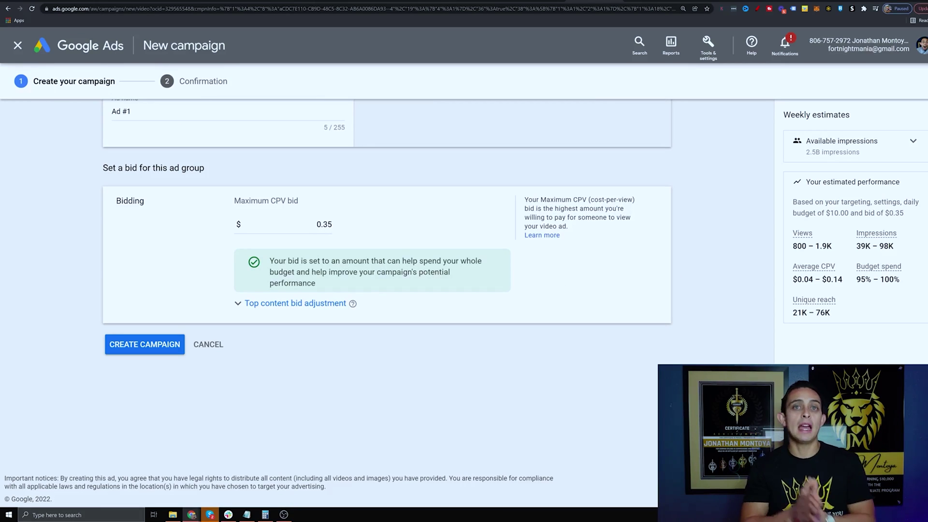
- Leave the new campaign setup without creating the campaign and go to the overview of all campaigns
{"action": "left_click", "coordinate": [9, 46]}
{"action": "left_click", "coordinate": [586, 304]}
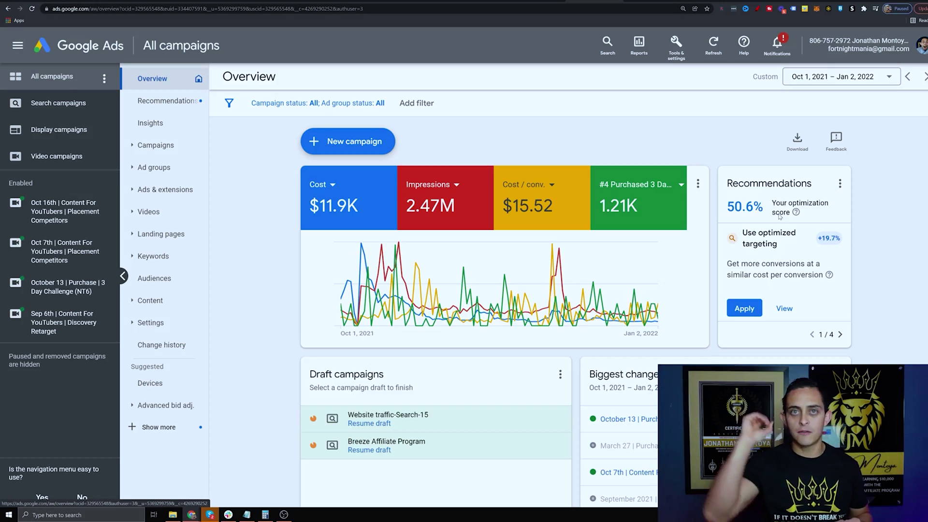
{"action": "scroll", "coordinate": [712, 164], "scroll_direction": "down", "scroll_amount": 2}
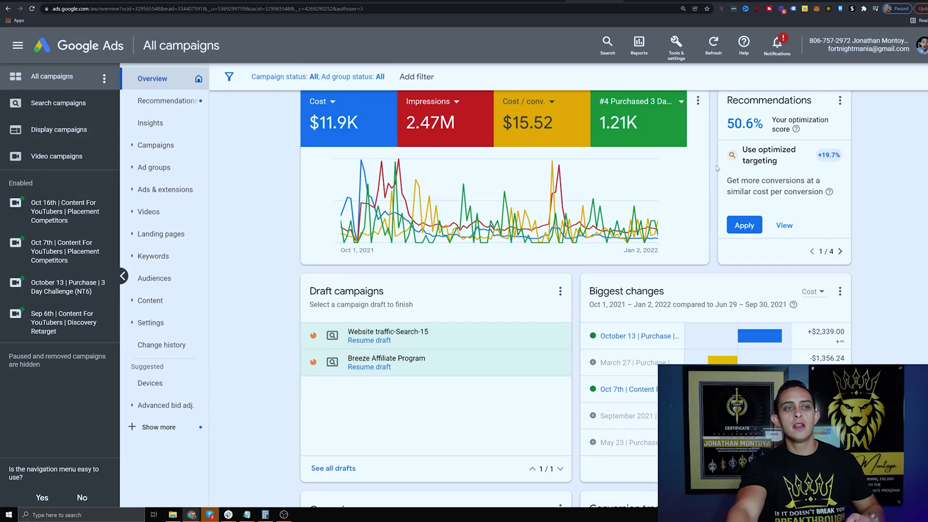